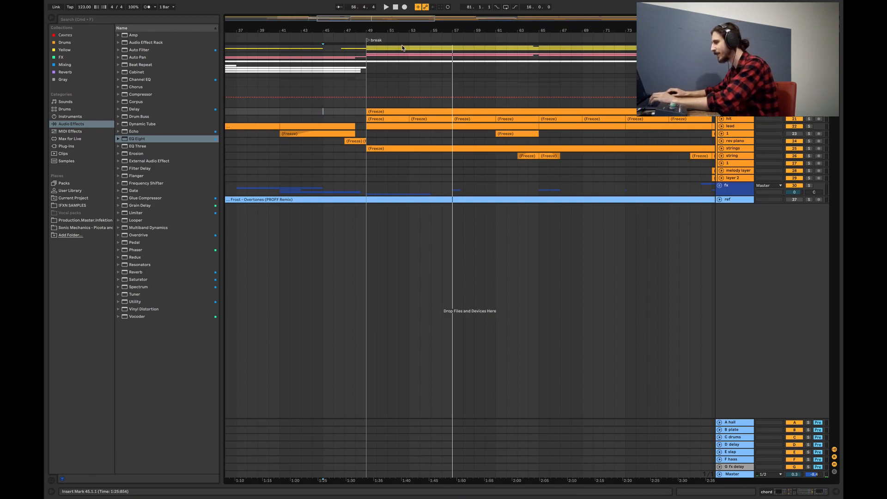
# Play the break section of the arrangement from bar 49 and stop after a few bars.
pyautogui.moveTo(372, 16); pyautogui.dragTo(374, 20)
pyautogui.press('XF86MonBrightnessUp')
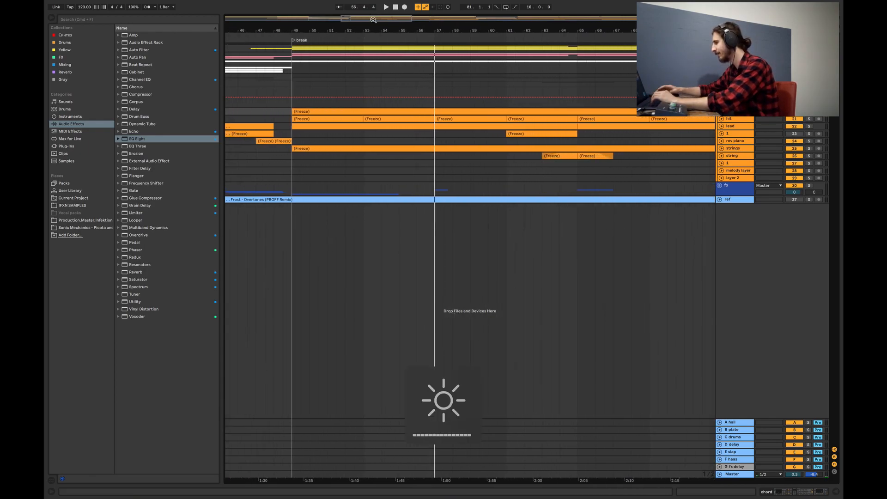
pyautogui.click(292, 80)
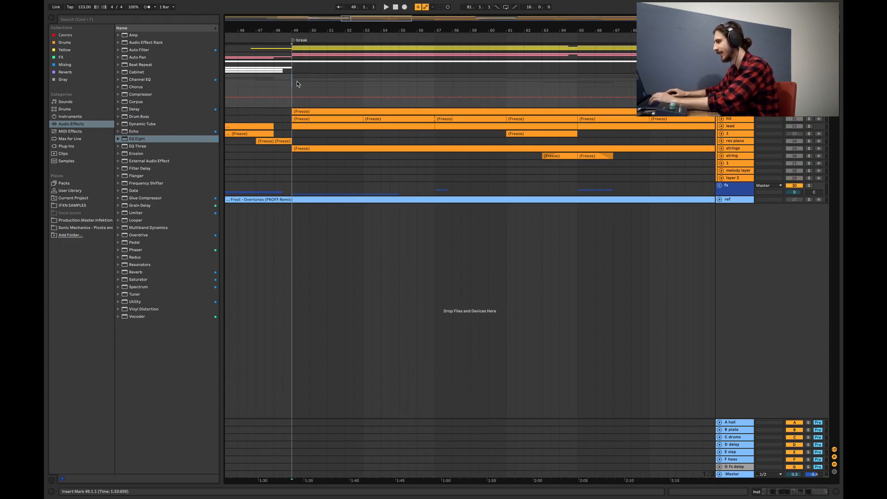
pyautogui.press('space')
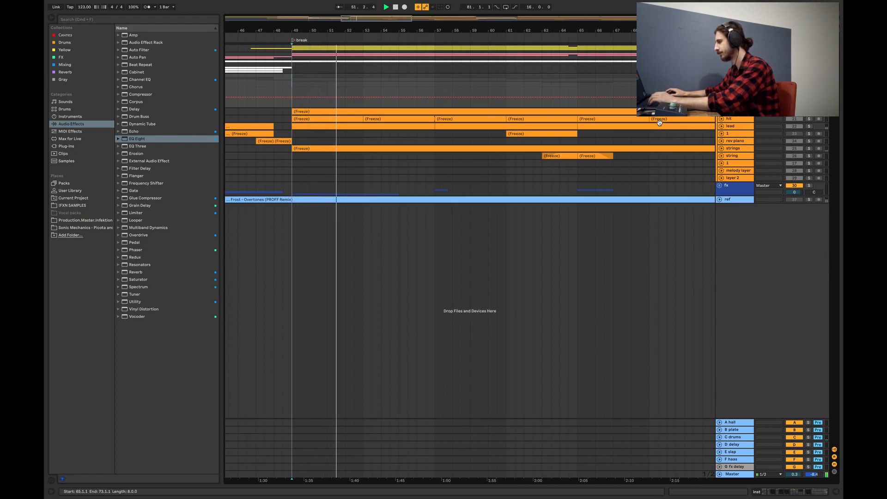
pyautogui.press('space')
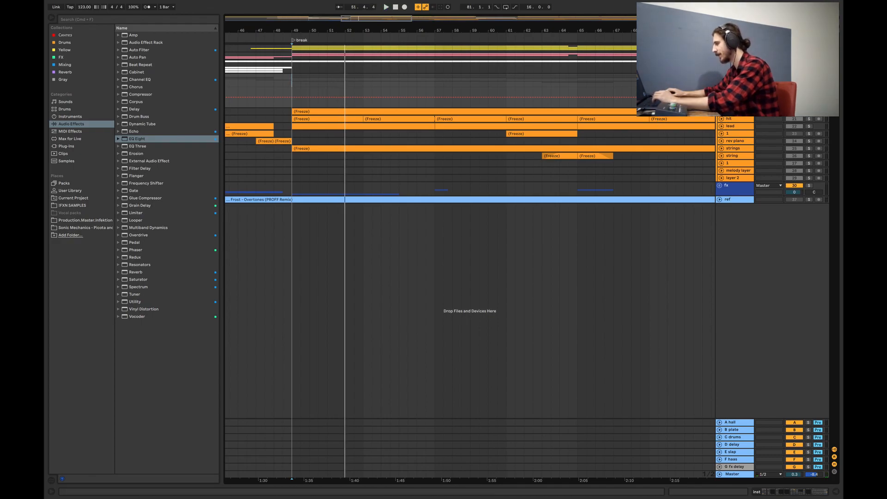
# Expand the chord track and play it from the start of the break at bar 49.
pyautogui.click(722, 111)
pyautogui.click(292, 141)
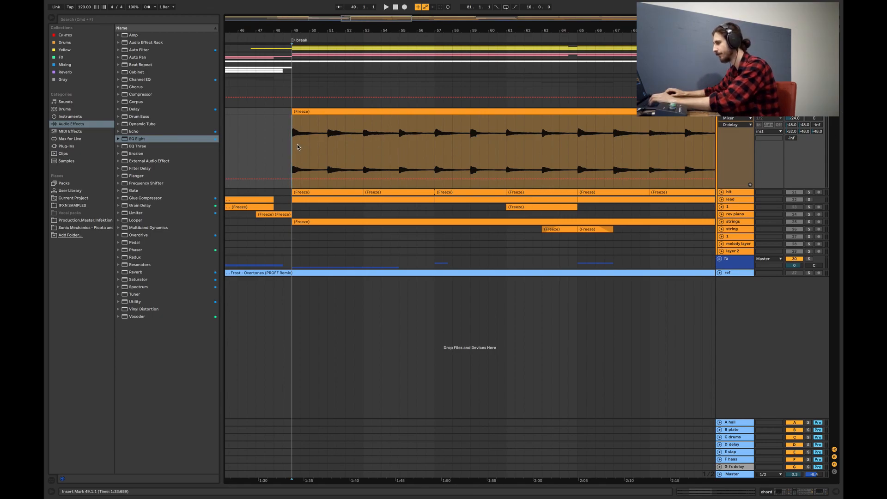
pyautogui.press('space')
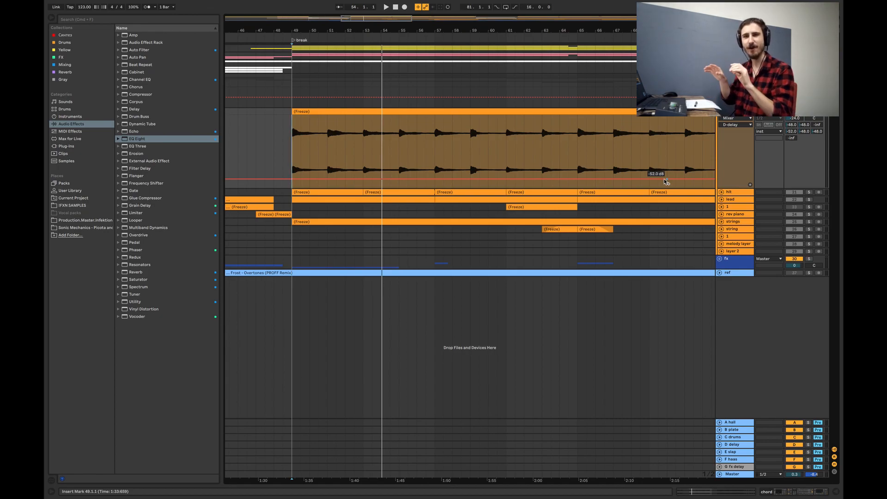
# Expand and solo the strings track, and play it together with the chord track from bar 49.
pyautogui.click(721, 223)
pyautogui.click(294, 259)
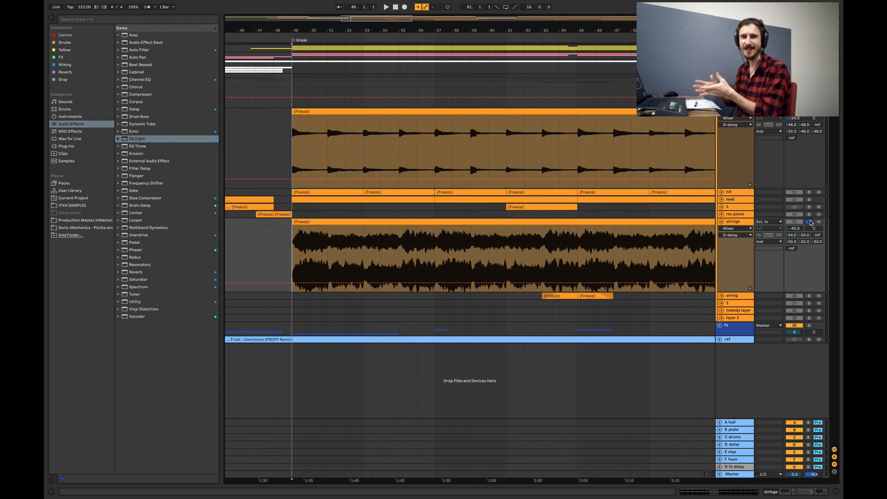
pyautogui.press('space')
# View the strings track's effect devices during playback and set the track volume to -48 dB.
pyautogui.moveTo(794, 229); pyautogui.dragTo(795, 229)
pyautogui.doubleClick(723, 224)
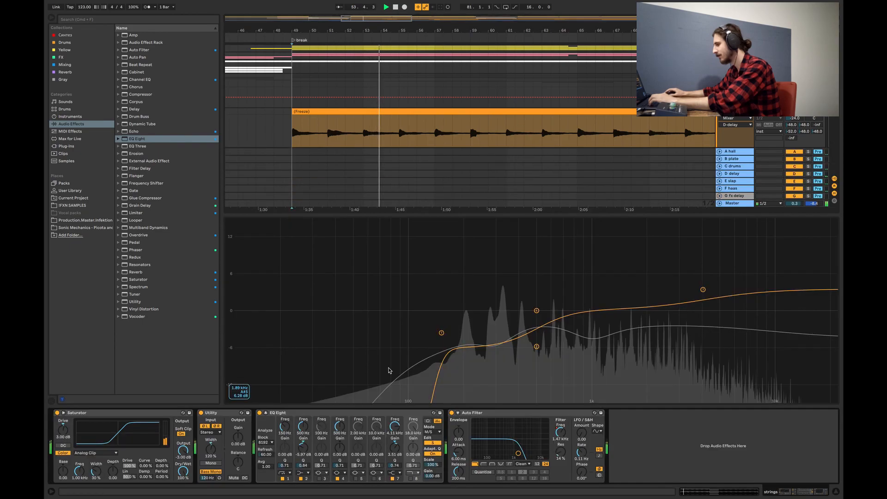
pyautogui.click(836, 492)
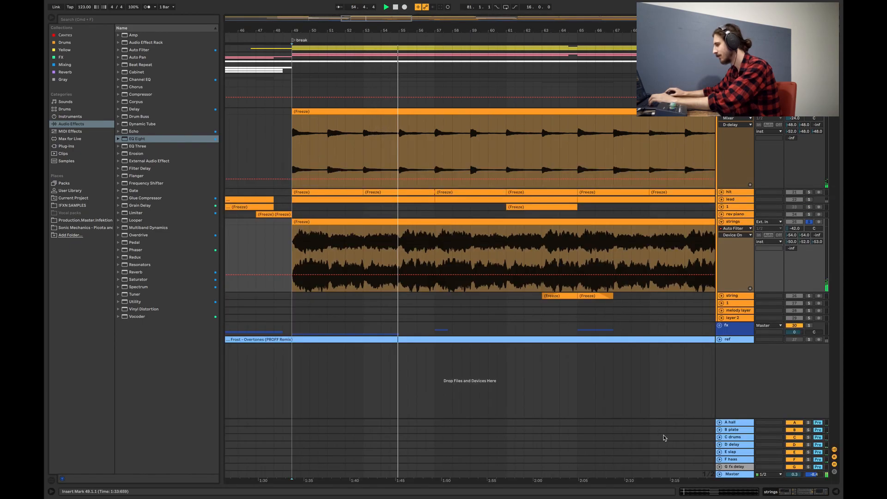
pyautogui.moveTo(795, 229); pyautogui.dragTo(795, 234)
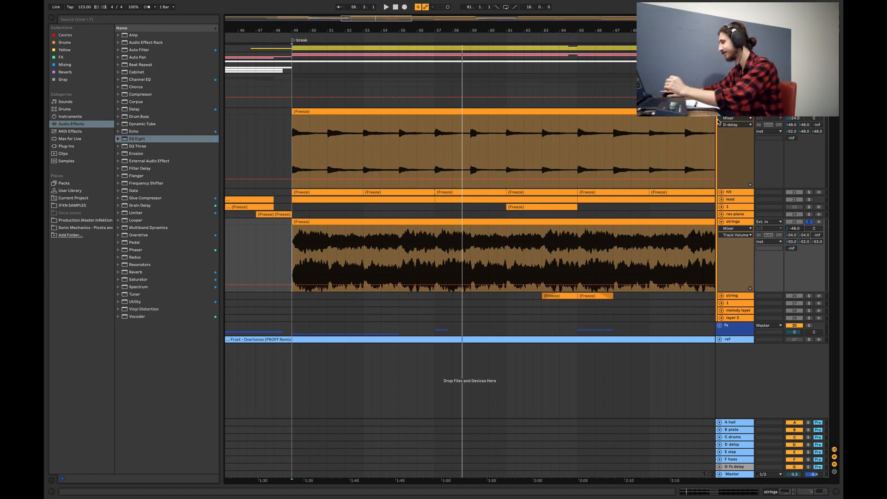
# Try the chord track's volume at -30 dB during playback and bring it back to -24 dB.
pyautogui.press('space')
pyautogui.moveTo(798, 121); pyautogui.dragTo(798, 138)
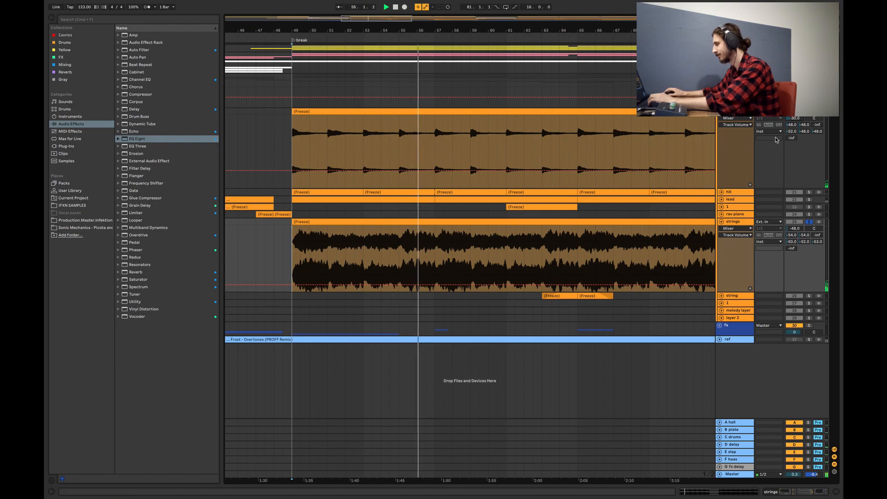
pyautogui.moveTo(567, 171); pyautogui.dragTo(568, 165)
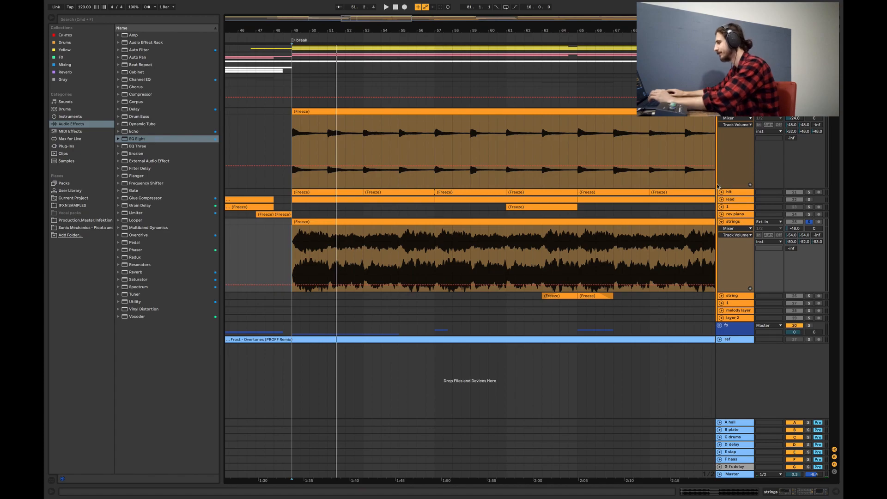
# Expand the lead track, solo it alongside the strings during playback, and undo a trial change to its volume.
pyautogui.click(722, 200)
pyautogui.press('space')
pyautogui.click(809, 200)
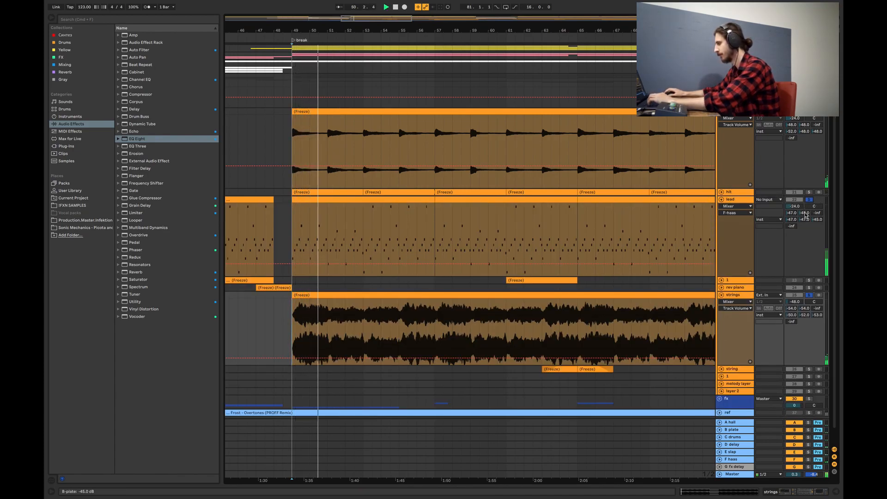
pyautogui.moveTo(795, 209)
pyautogui.mouseDown()
pyautogui.moveTo(795, 216)
pyautogui.moveTo(793, 206)
pyautogui.mouseUp()
pyautogui.press('super+z')
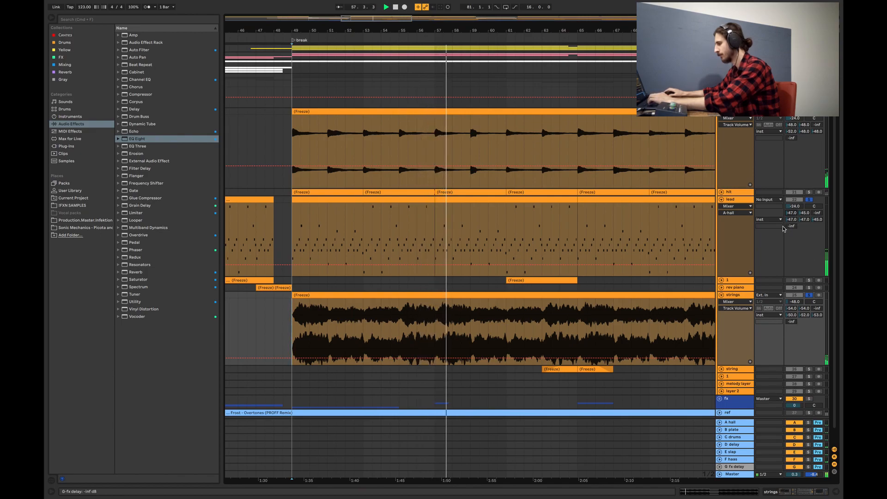
# Collapse the chord and lead tracks, and briefly view the hit track's clips around the start of the break.
pyautogui.click(722, 112)
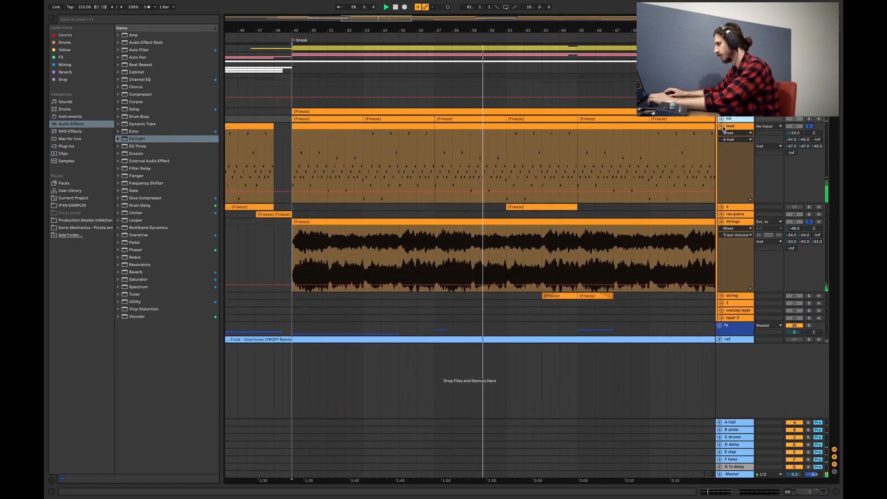
pyautogui.click(722, 126)
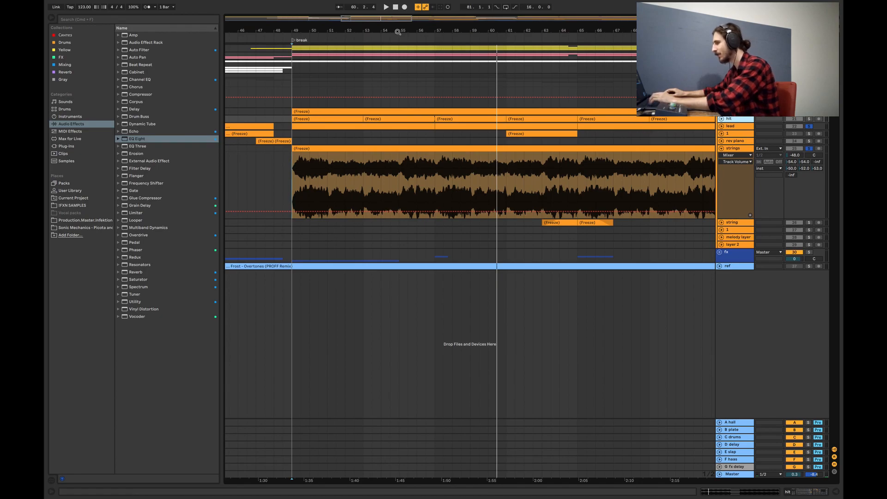
pyautogui.moveTo(376, 18); pyautogui.dragTo(374, 22)
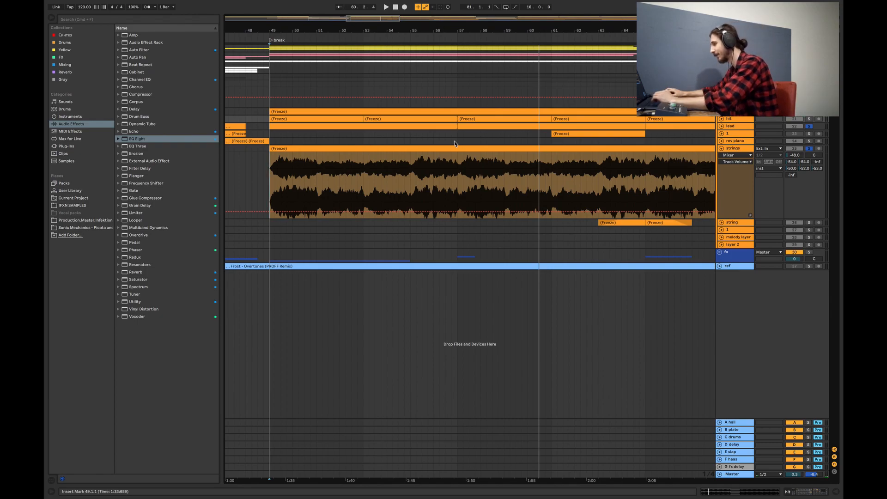
pyautogui.click(721, 119)
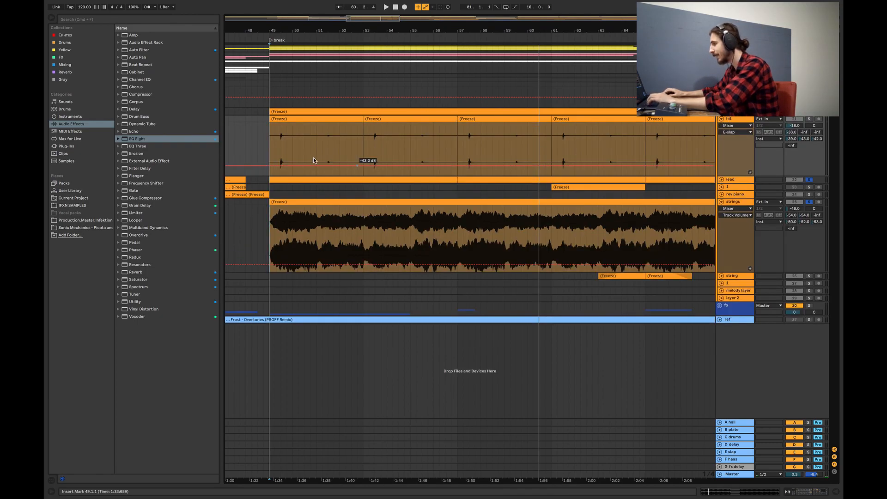
pyautogui.click(275, 146)
pyautogui.click(721, 119)
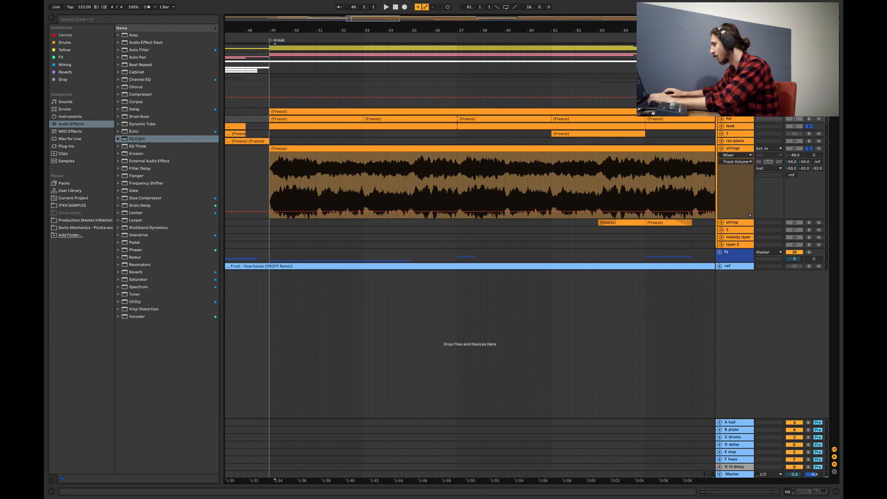
# Expand the chord track, solo it without the lead and strings, and play it from bar 49.
pyautogui.click(721, 111)
pyautogui.click(809, 112)
pyautogui.click(810, 111)
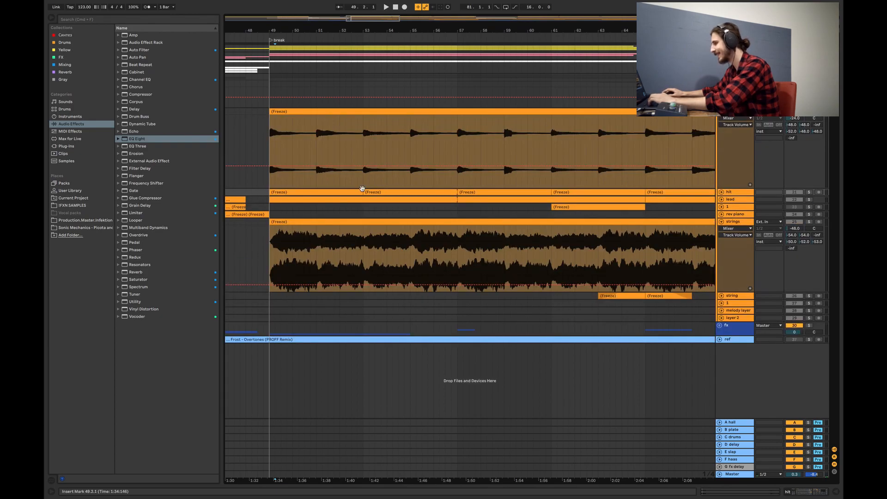
pyautogui.click(273, 141)
pyautogui.click(271, 141)
pyautogui.press('space')
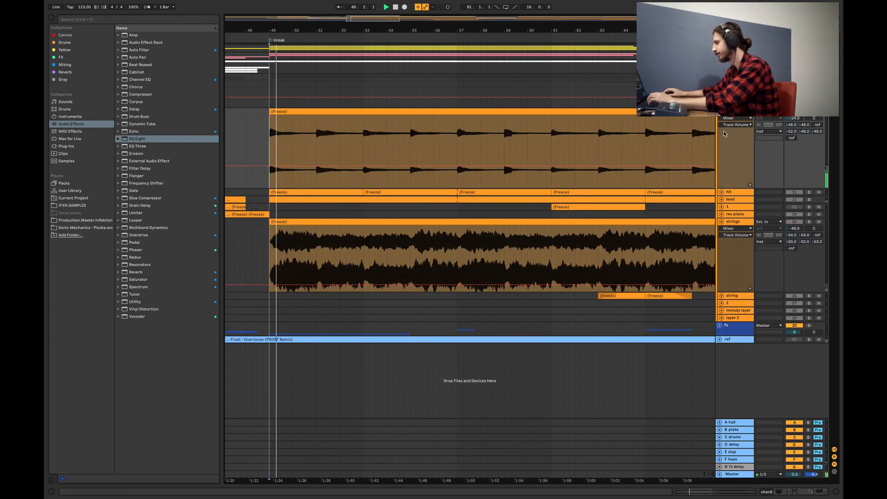
# Add a Channel EQ after the Auto Filter at the end of the chord track's device chain.
pyautogui.hotkey('shift', 'Tab')
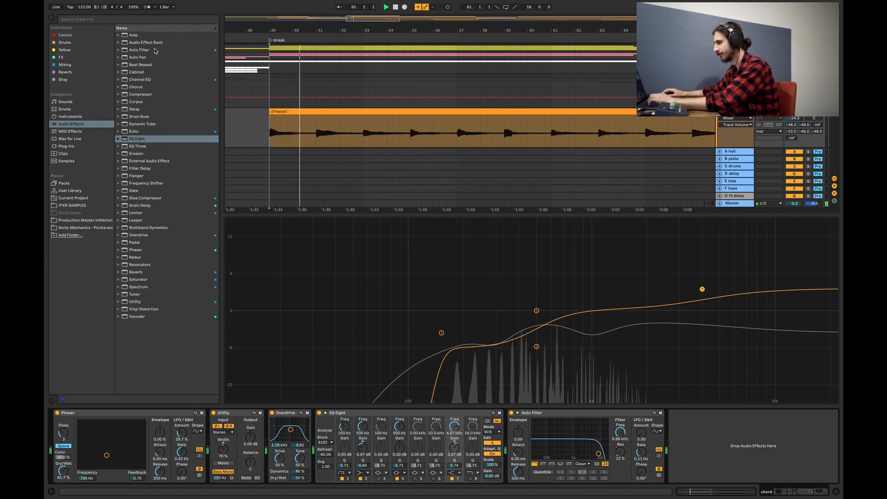
pyautogui.click(147, 80)
pyautogui.moveTo(266, 193); pyautogui.dragTo(683, 441)
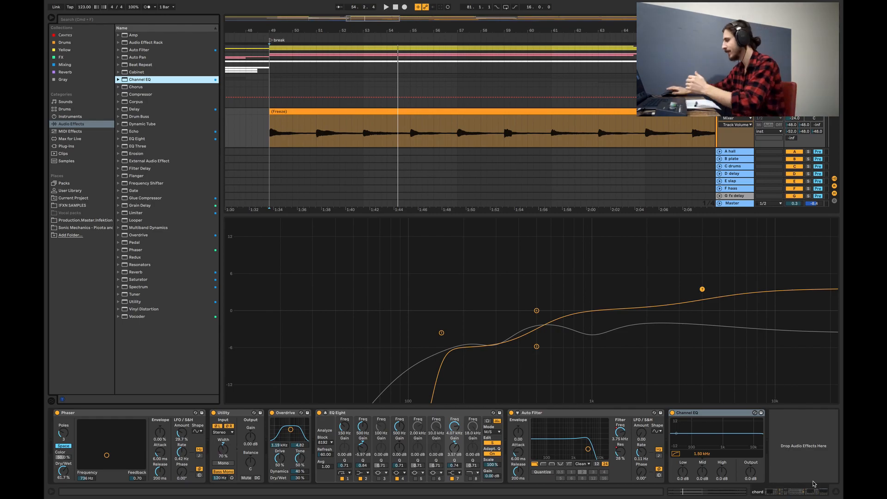
# Set the Channel EQ's high gain to -13 dB, mid gain to -5.9 dB and mid frequency to about 980 Hz while auditioning.
pyautogui.moveTo(723, 472); pyautogui.dragTo(723, 490)
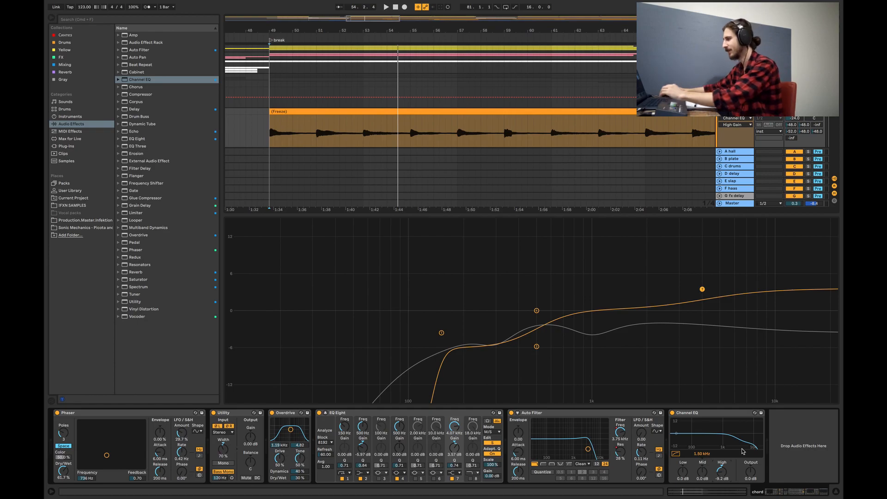
pyautogui.press('space')
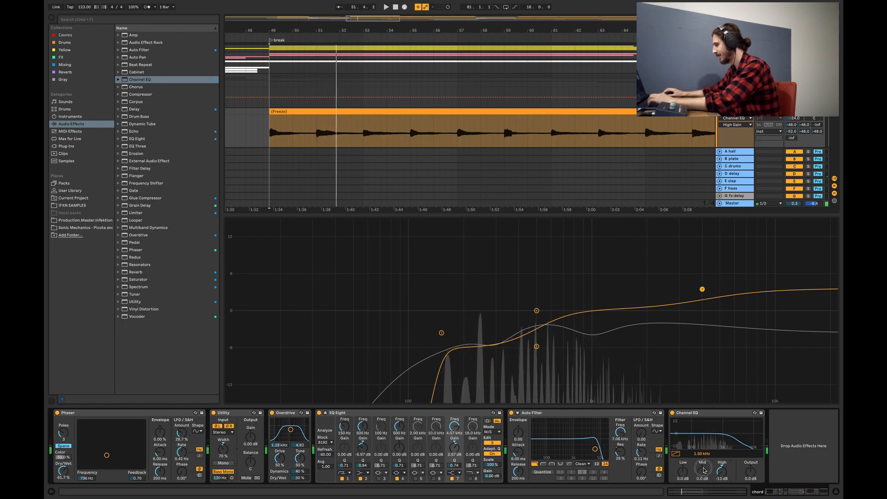
pyautogui.moveTo(703, 473); pyautogui.dragTo(703, 487)
pyautogui.moveTo(703, 454); pyautogui.dragTo(703, 471)
pyautogui.press('space')
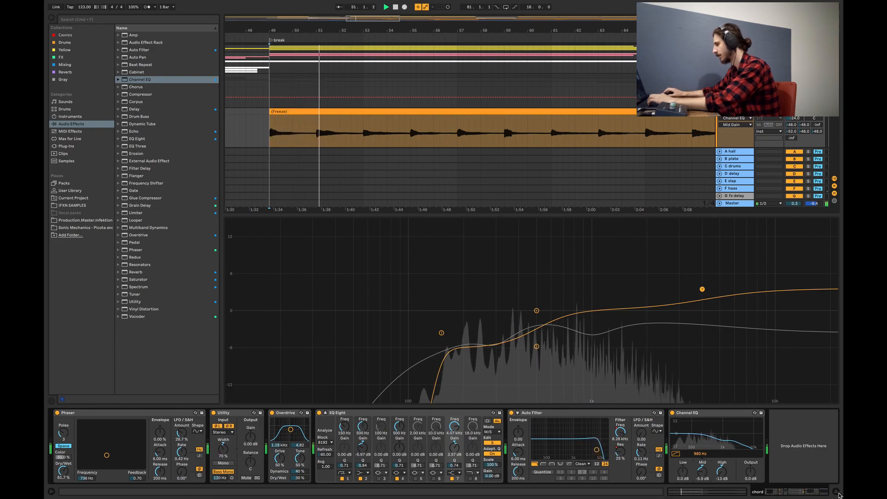
# Hide the chord track's devices and replay the track from bar 49 with the Channel EQ active.
pyautogui.click(836, 492)
pyautogui.press('space')
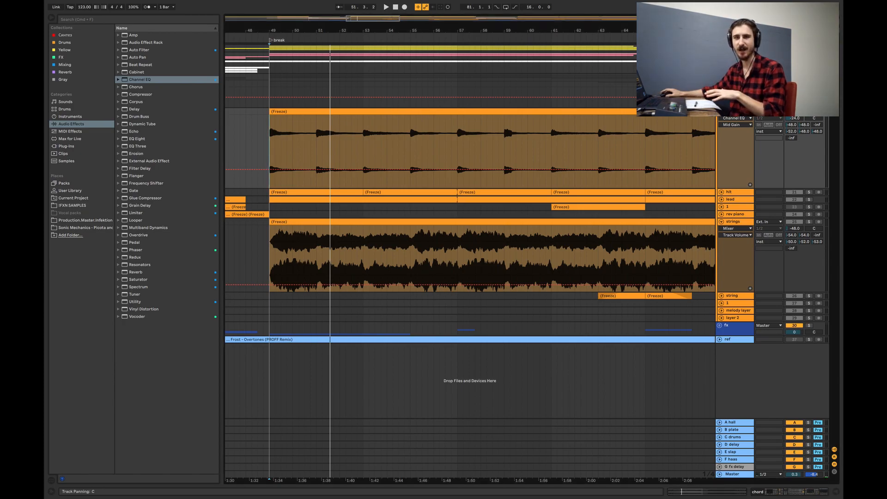
pyautogui.press('space')
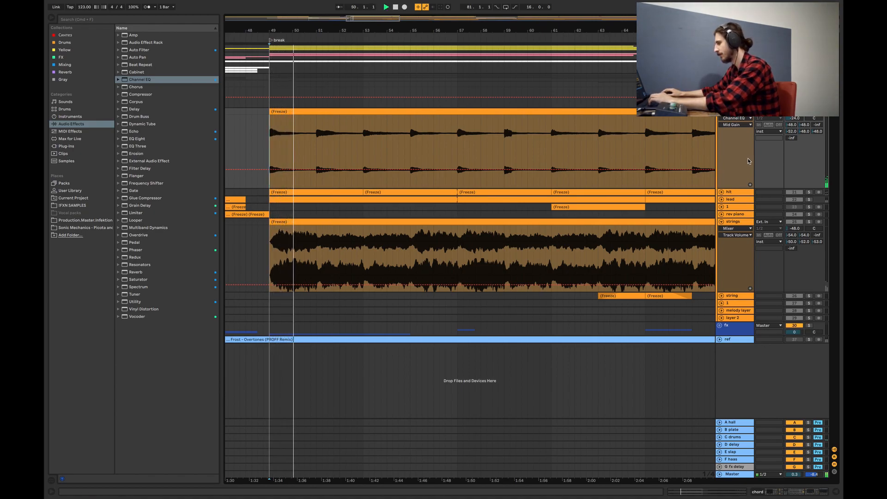
# Bypass the chord track's Channel EQ and play the passage again to compare the sound.
pyautogui.doubleClick(738, 145)
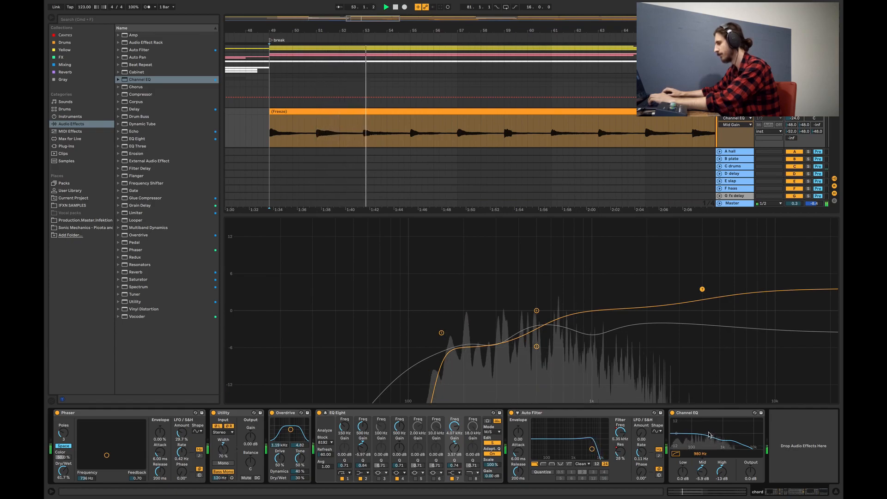
pyautogui.click(673, 413)
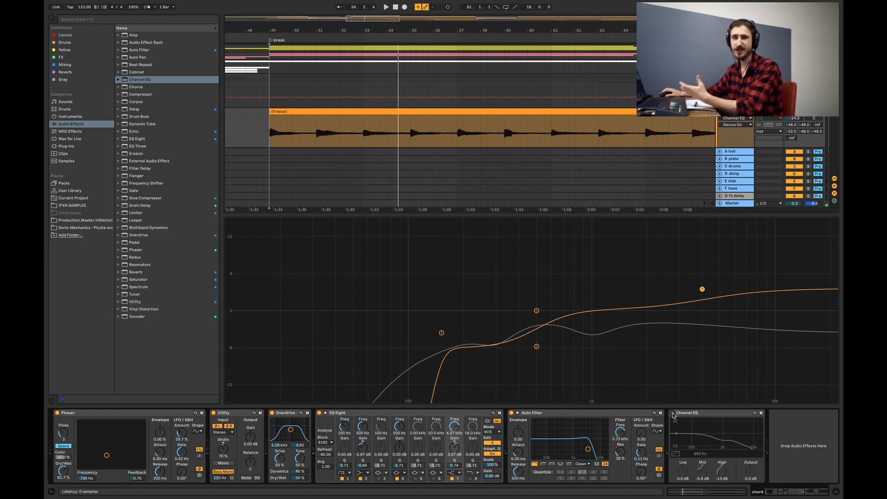
pyautogui.press('space')
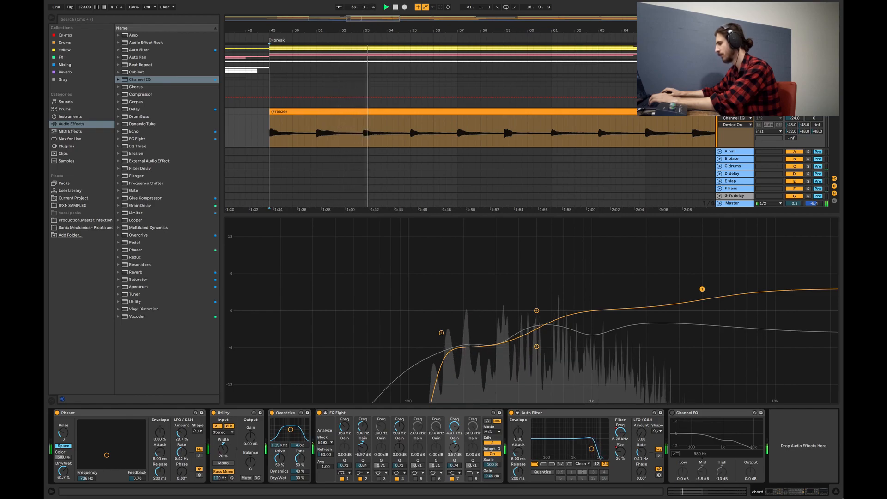
pyautogui.press('space')
pyautogui.click(836, 491)
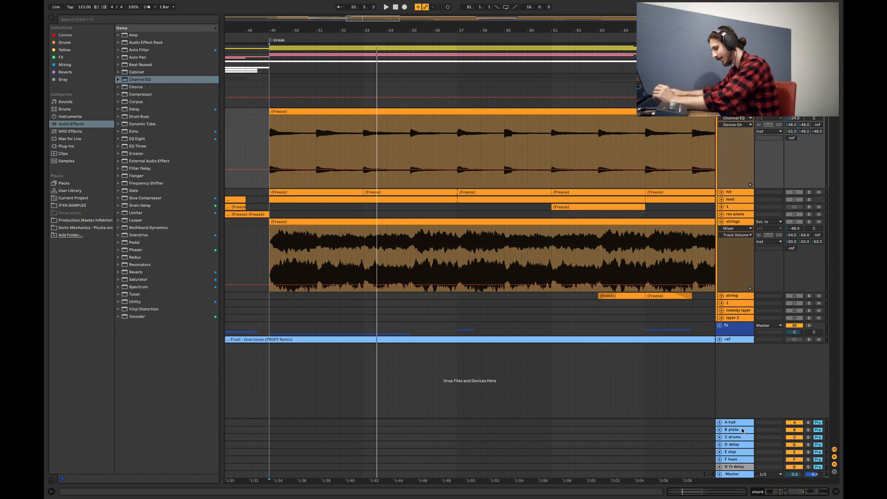
# Place the insert marker at bar 81 in the arrangement and collapse the chord track.
pyautogui.moveTo(475, 30); pyautogui.dragTo(257, 14)
pyautogui.moveTo(383, 31); pyautogui.dragTo(234, 39)
pyautogui.moveTo(450, 19); pyautogui.dragTo(446, 19)
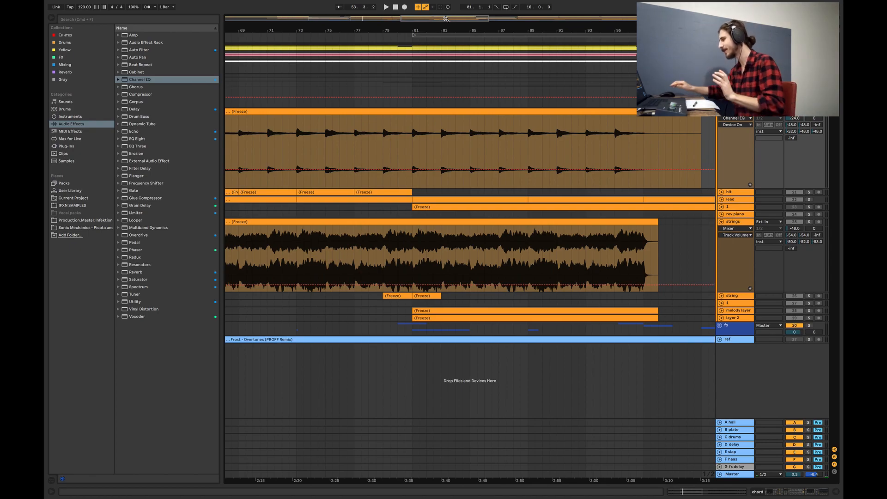
pyautogui.moveTo(422, 20)
pyautogui.mouseDown()
pyautogui.moveTo(472, 25)
pyautogui.moveTo(470, 18)
pyautogui.mouseUp()
pyautogui.click(363, 137)
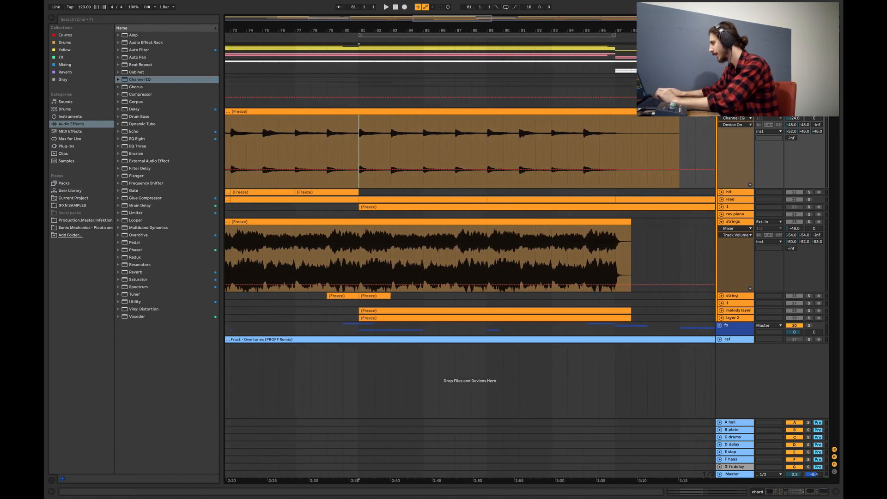
pyautogui.click(721, 112)
pyautogui.click(360, 119)
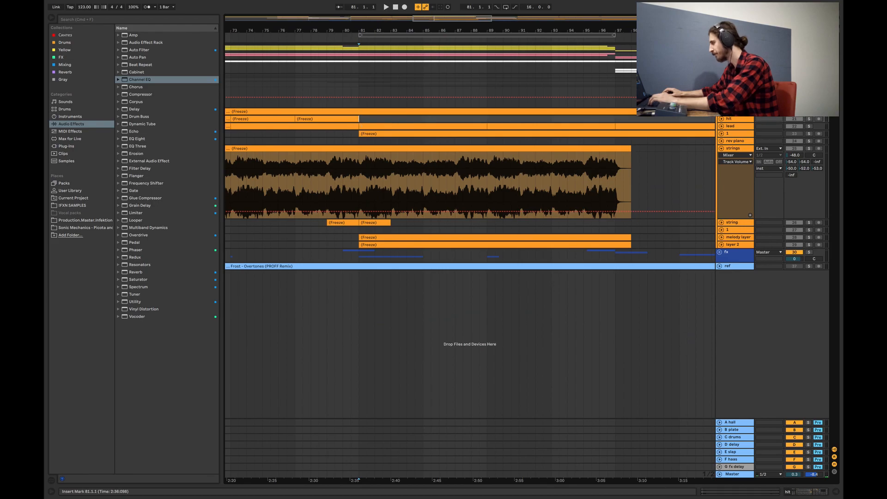
# Collapse the inst group and colour the A hall, B plate and C drums return tracks pink.
pyautogui.click(719, 78)
pyautogui.click(736, 424)
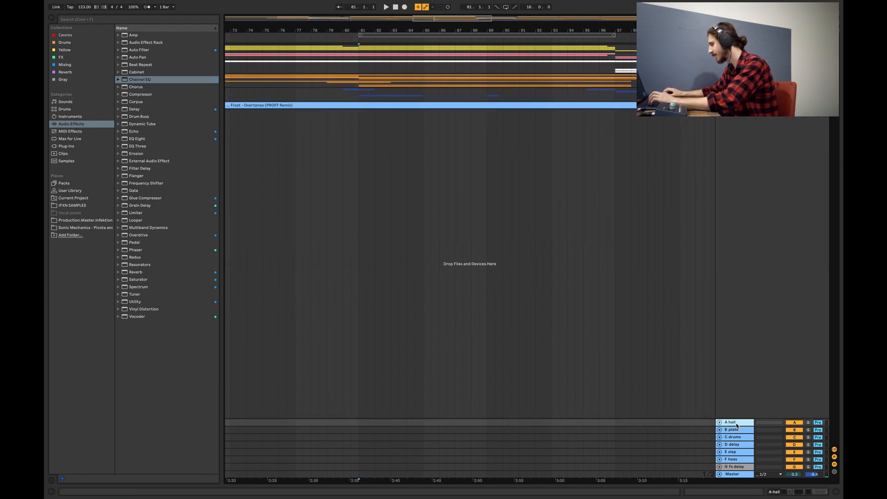
pyautogui.click(737, 436)
pyautogui.click(733, 423)
pyautogui.rightClick(732, 423)
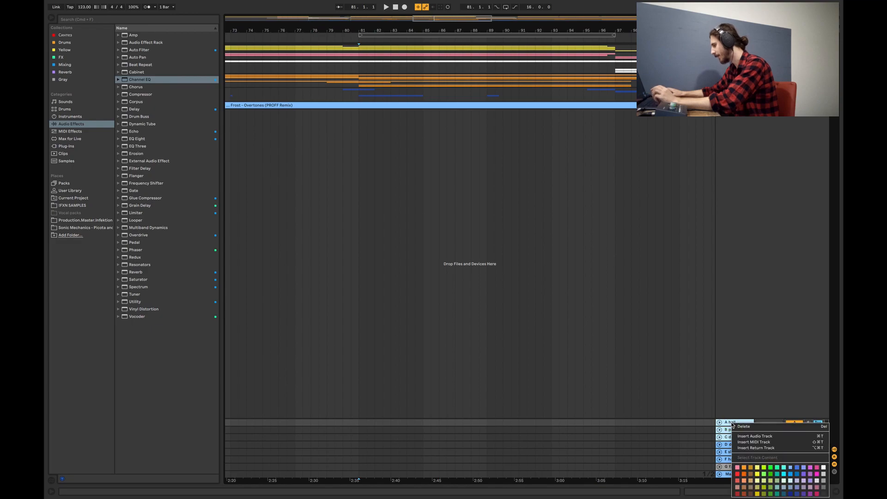
pyautogui.click(738, 468)
# Colour the D delay, E slap and F haas return tracks orange and the G fx delay return green.
pyautogui.click(739, 446)
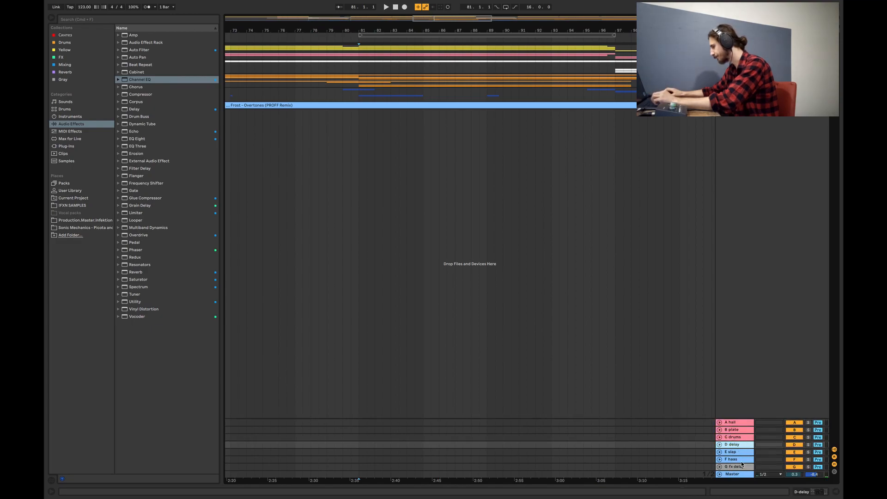
pyautogui.click(740, 461)
pyautogui.rightClick(740, 460)
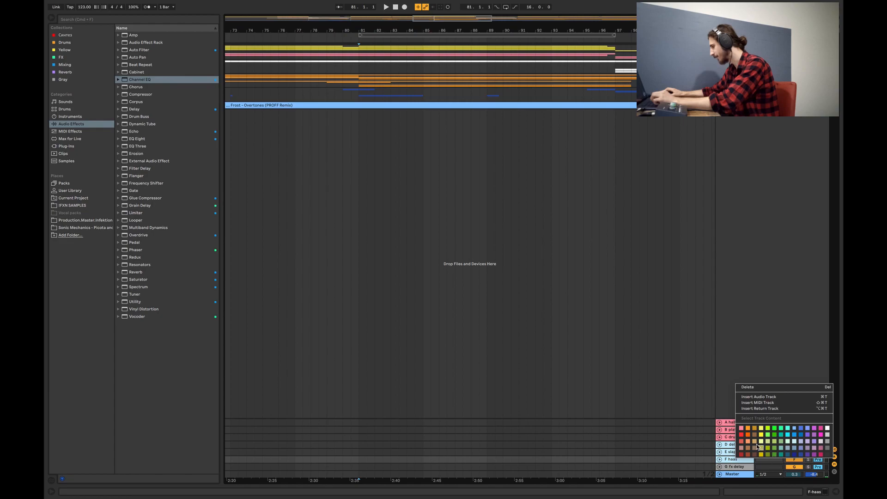
pyautogui.click(748, 428)
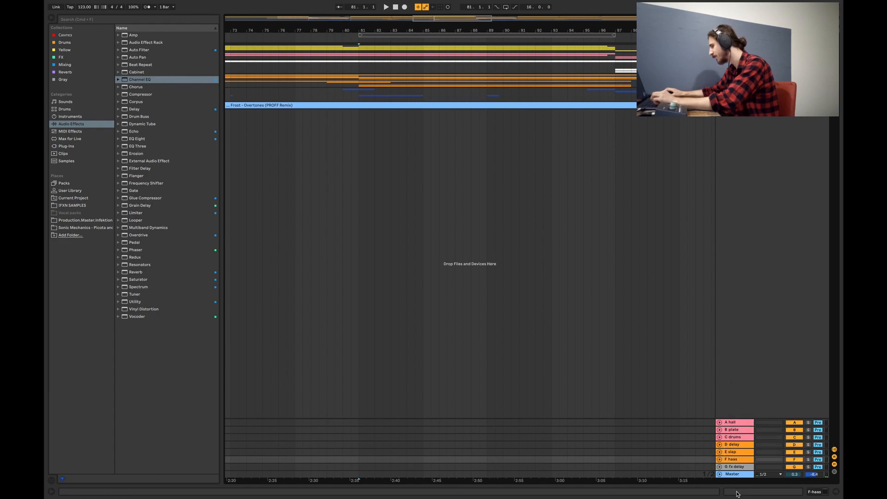
pyautogui.click(736, 467)
pyautogui.rightClick(736, 467)
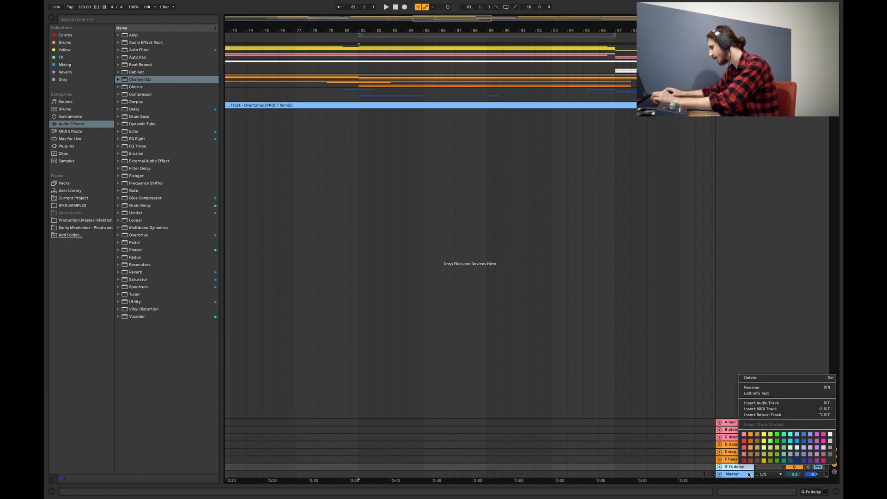
pyautogui.click(778, 436)
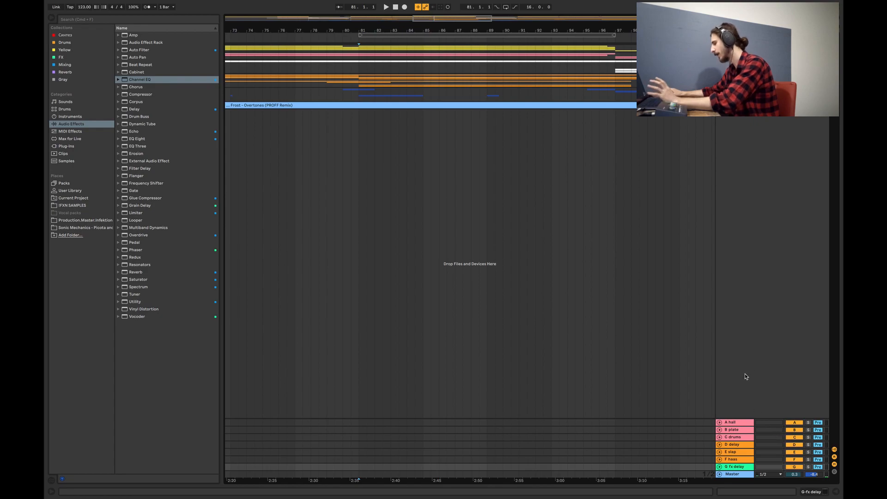
pyautogui.click(737, 435)
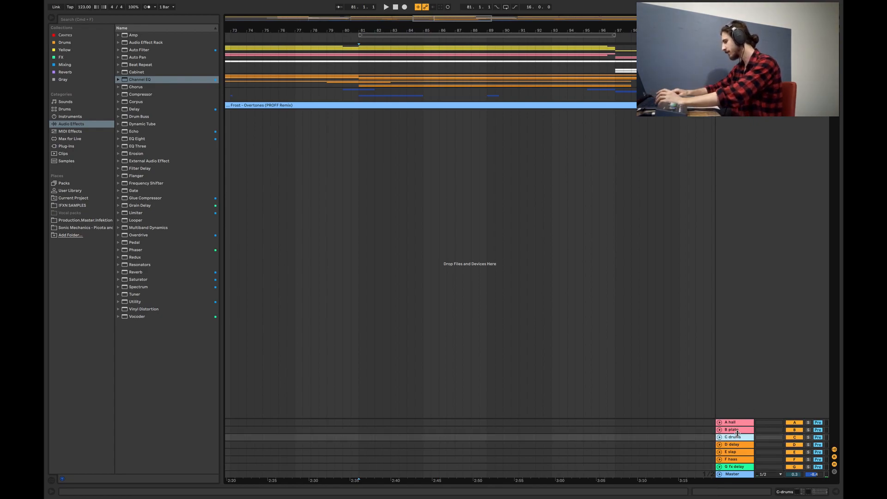
pyautogui.hotkey('shift', 'Up')
pyautogui.hotkey('shift', 'Up')
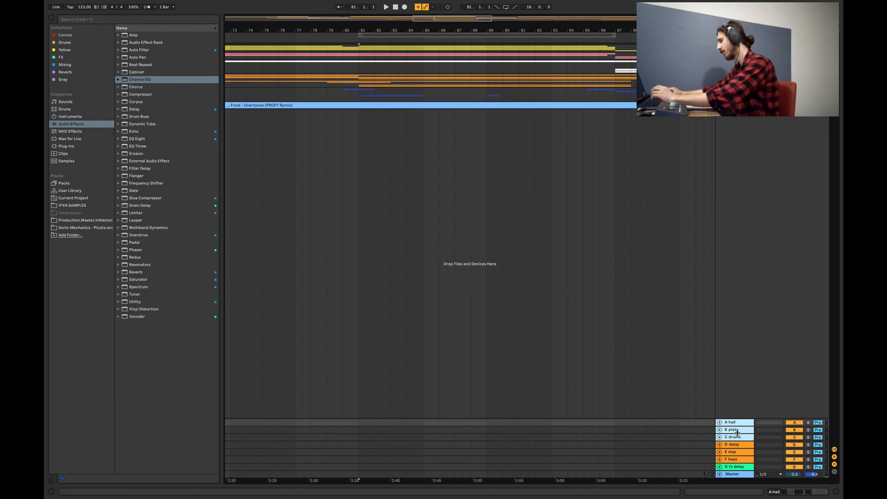
pyautogui.click(742, 424)
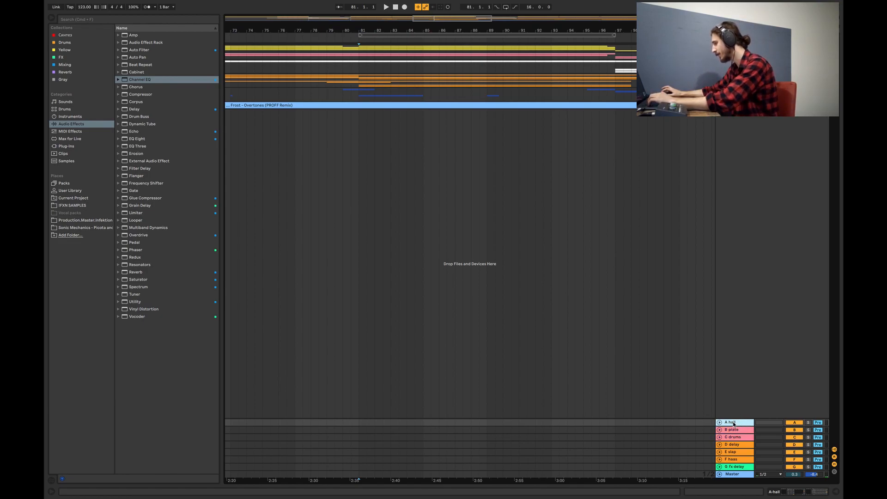
pyautogui.rightClick(735, 424)
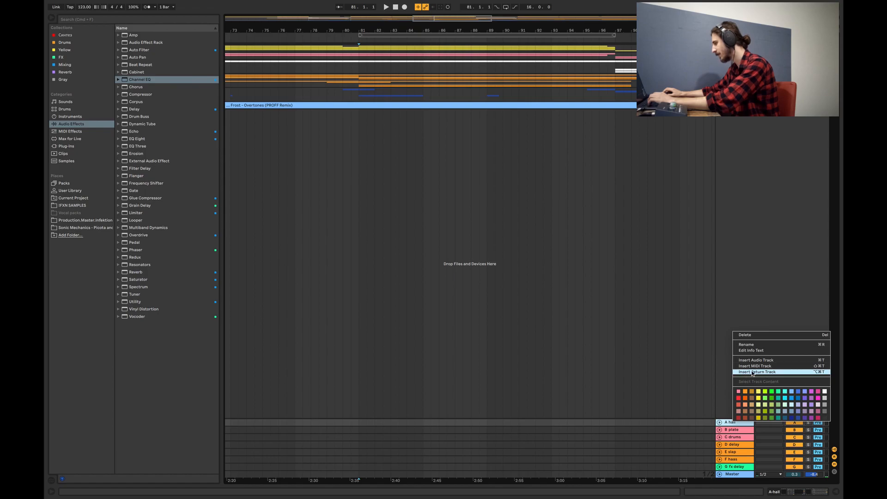
pyautogui.click(724, 369)
# Unfold the inst group and set the strings track's A-hall send to -41.0 dB.
pyautogui.click(719, 78)
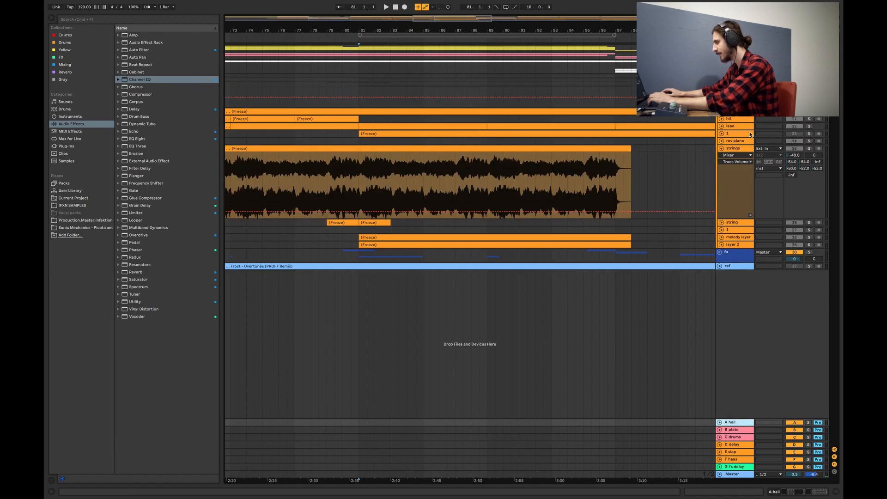
pyautogui.click(742, 154)
pyautogui.click(743, 151)
pyautogui.click(742, 150)
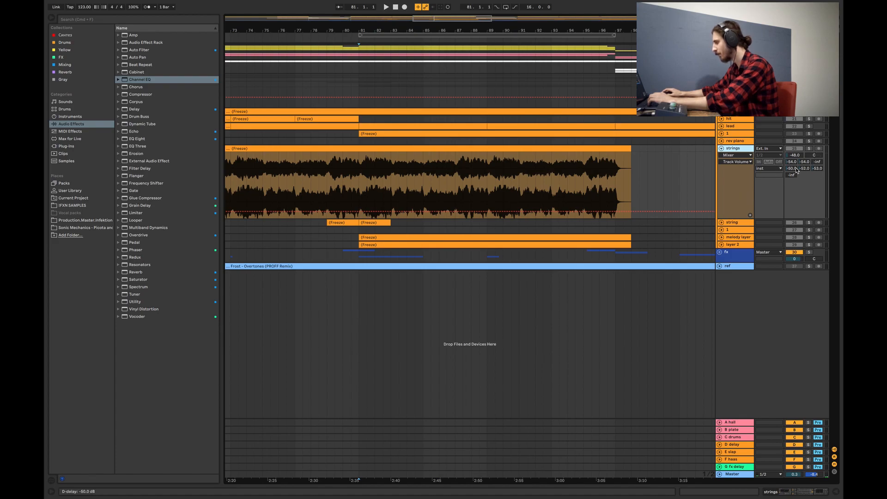
pyautogui.moveTo(792, 162)
pyautogui.mouseDown()
pyautogui.moveTo(793, 138)
pyautogui.moveTo(793, 164)
pyautogui.mouseUp()
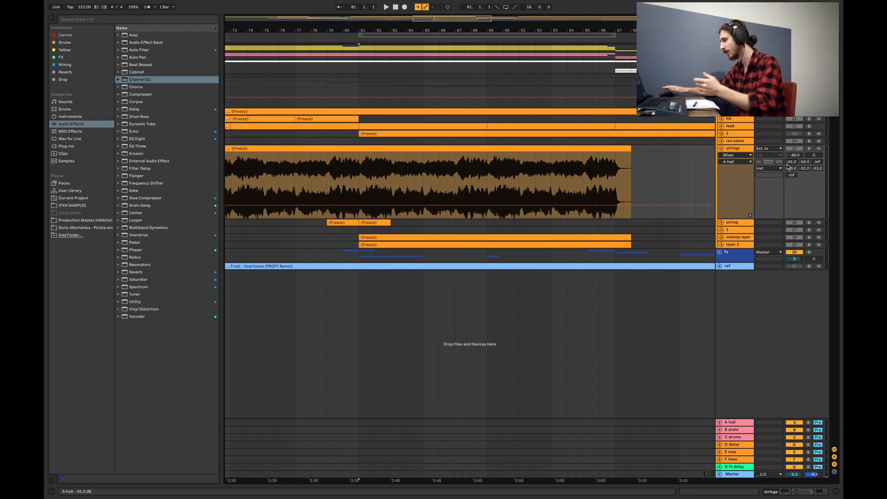
# Unfold the lead track, show its devices and audition it soloed from bar 81, ending with the devices hidden.
pyautogui.click(722, 126)
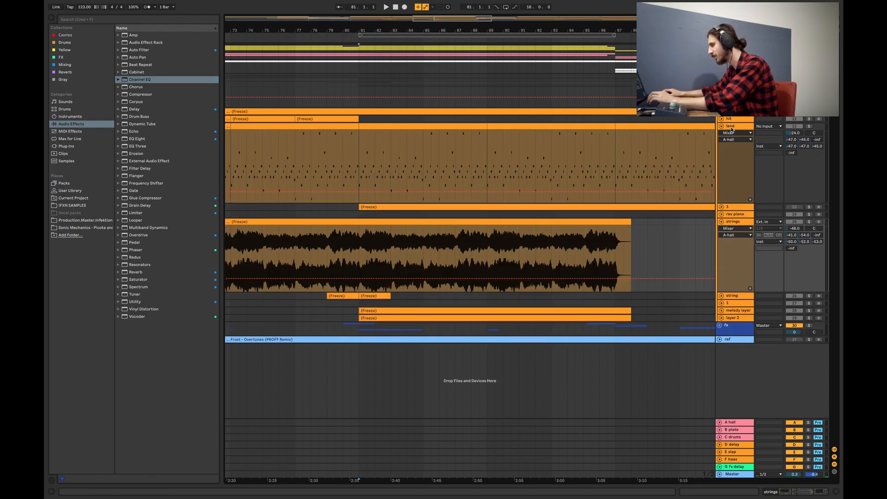
pyautogui.doubleClick(731, 126)
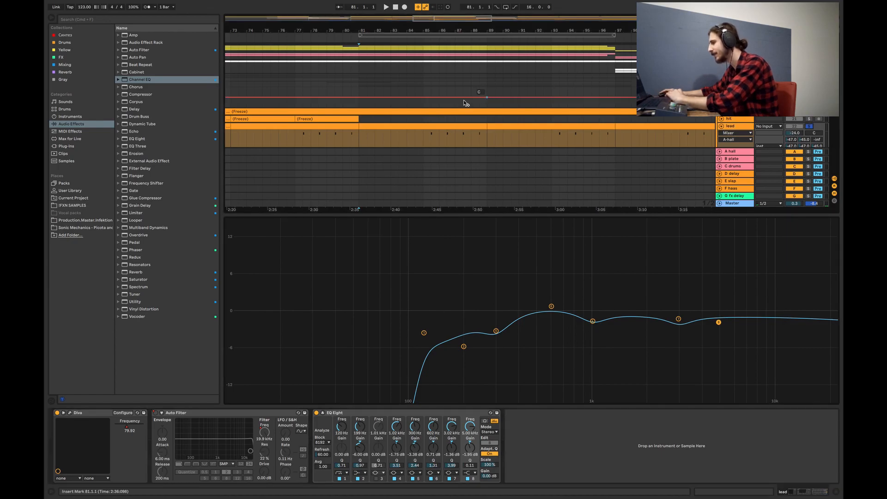
pyautogui.scroll(-3, 416, 102)
pyautogui.click(351, 100)
pyautogui.press('space')
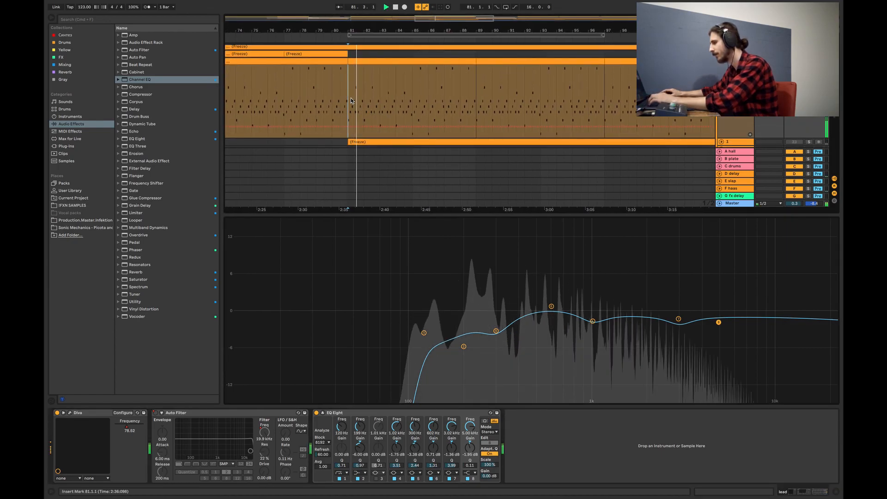
pyautogui.press('space')
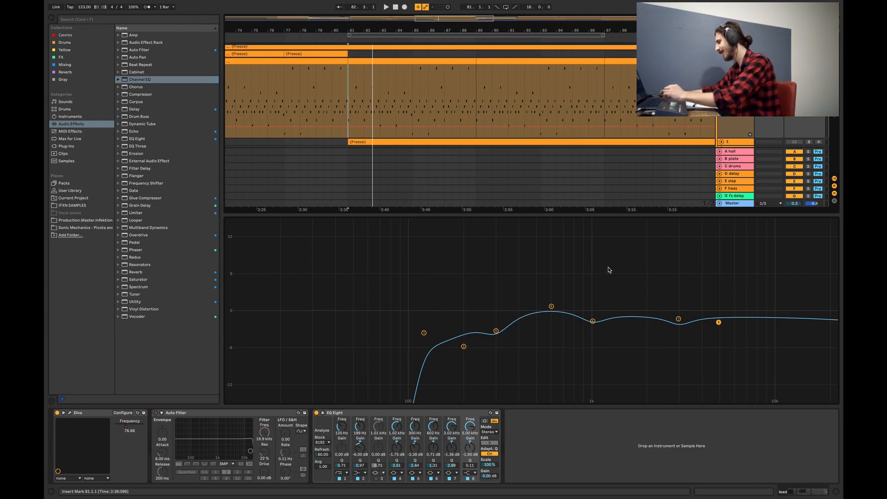
pyautogui.click(841, 491)
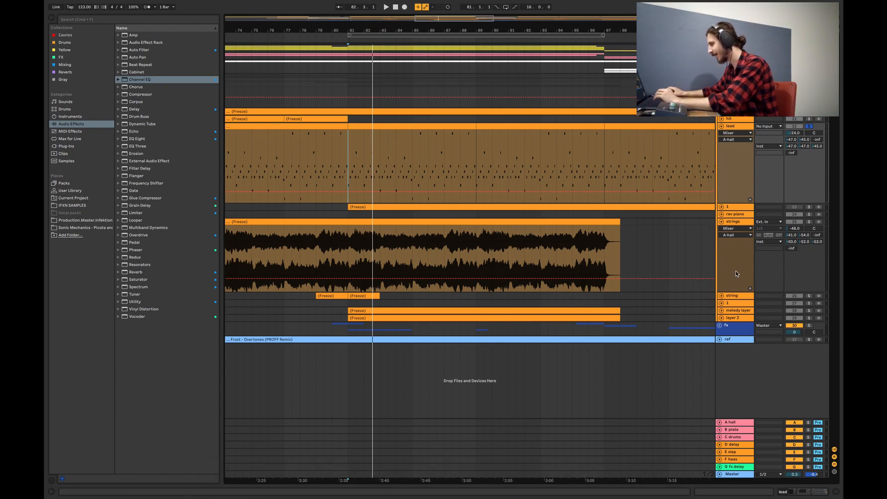
# Collapse the lead and strings tracks and unfold the melody layer track in the inst group.
pyautogui.moveTo(437, 18); pyautogui.dragTo(436, 43)
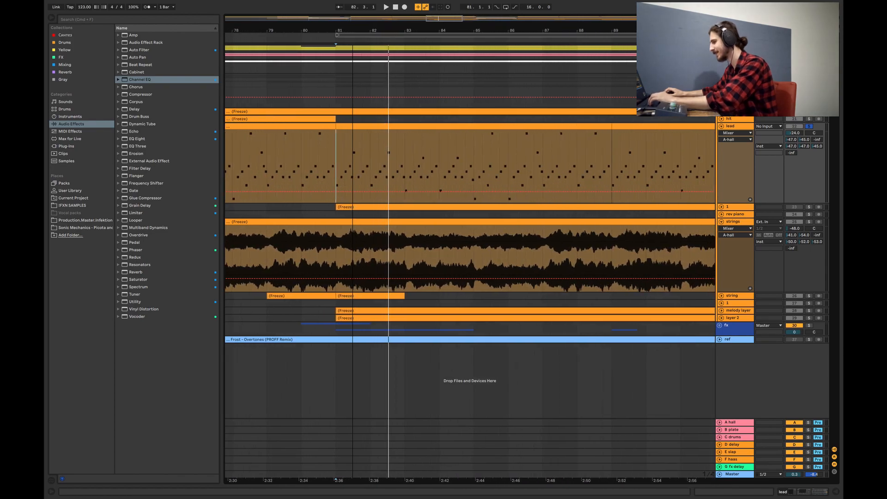
pyautogui.click(722, 126)
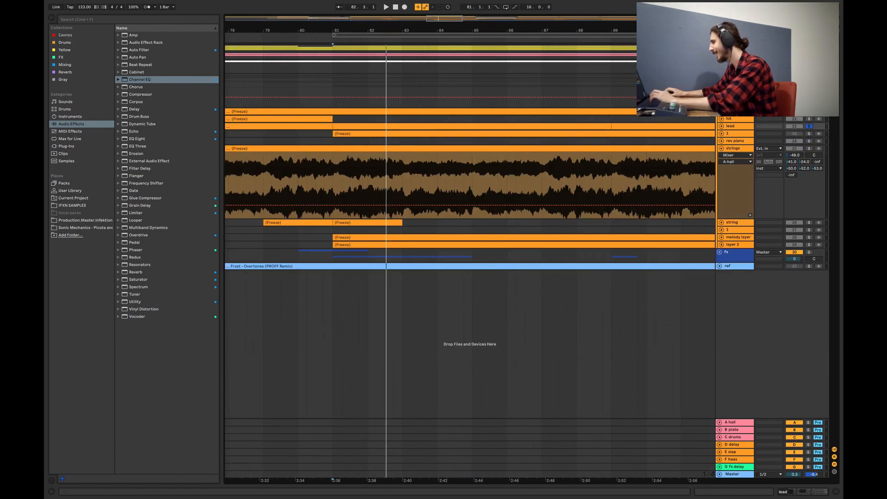
pyautogui.click(722, 148)
pyautogui.click(721, 165)
pyautogui.click(721, 170)
pyautogui.moveTo(439, 19); pyautogui.dragTo(439, 7)
# Deactivate the four return tracks from D delay through G fx delay and place the insert marker at bar 81.
pyautogui.click(734, 445)
pyautogui.keyDown('shift'); pyautogui.click(739, 467); pyautogui.keyUp('shift')
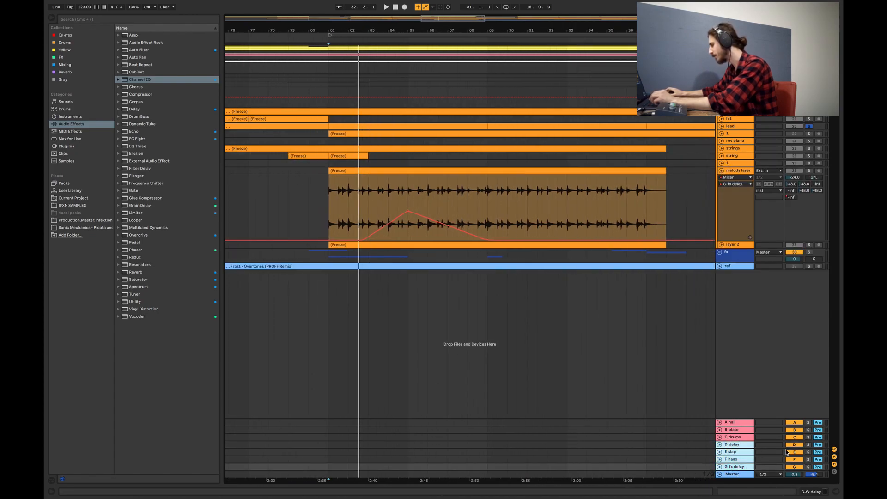
pyautogui.click(327, 210)
# Collapse the inst group and place the insert marker at bar 81 on the drums group.
pyautogui.click(742, 425)
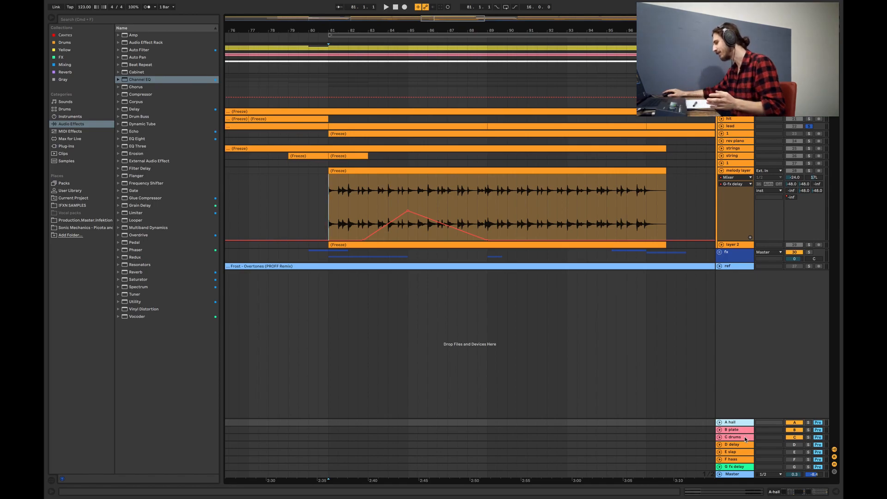
pyautogui.click(744, 439)
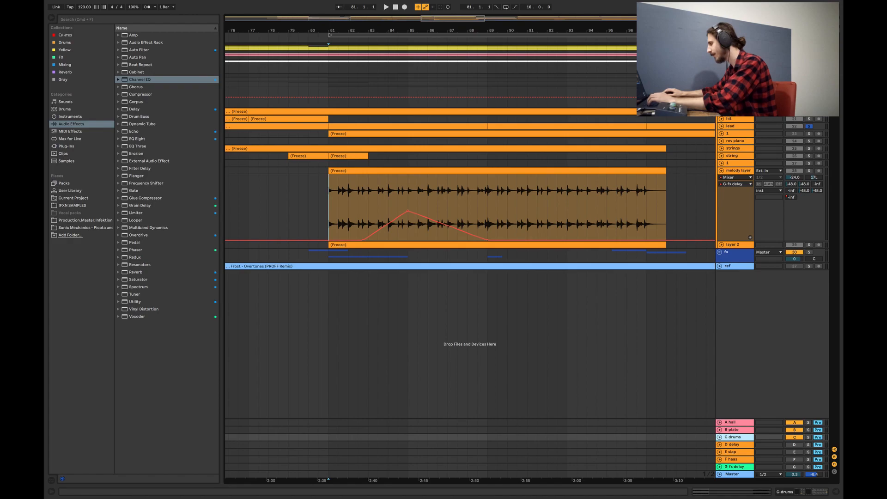
pyautogui.click(719, 77)
pyautogui.moveTo(437, 18); pyautogui.dragTo(437, 22)
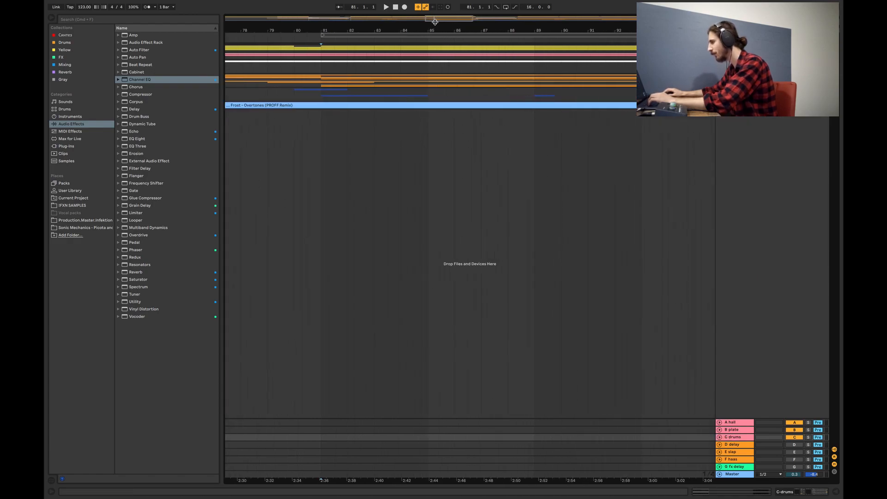
pyautogui.click(321, 54)
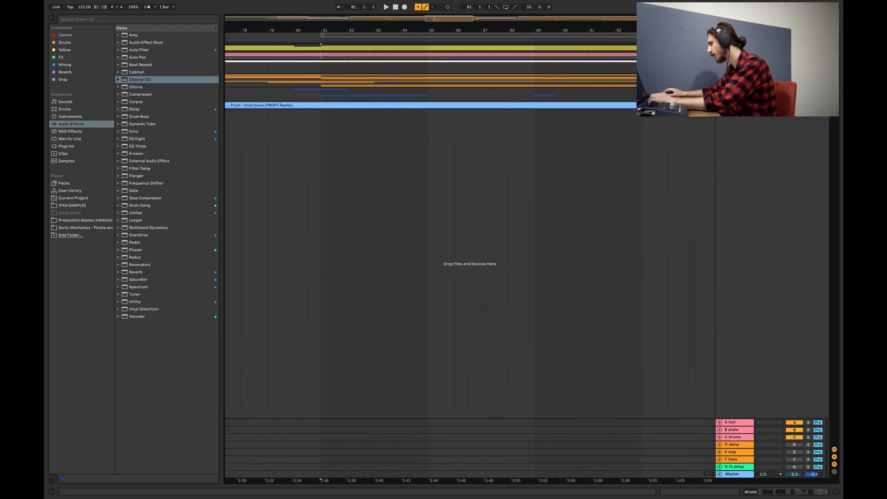
# Show the C drums return's devices while playing briefly from bar 81, and hide them again.
pyautogui.doubleClick(733, 435)
pyautogui.press('space')
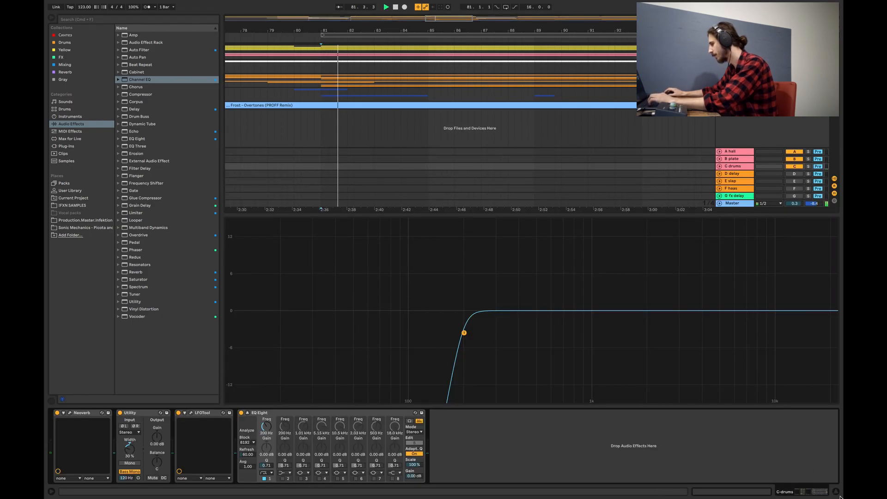
pyautogui.click(836, 491)
pyautogui.press('space')
# Unfold the drums group, raise its C-drums send to -15.3 dB and further while auditioning from bar 81, and undo the send change.
pyautogui.click(720, 55)
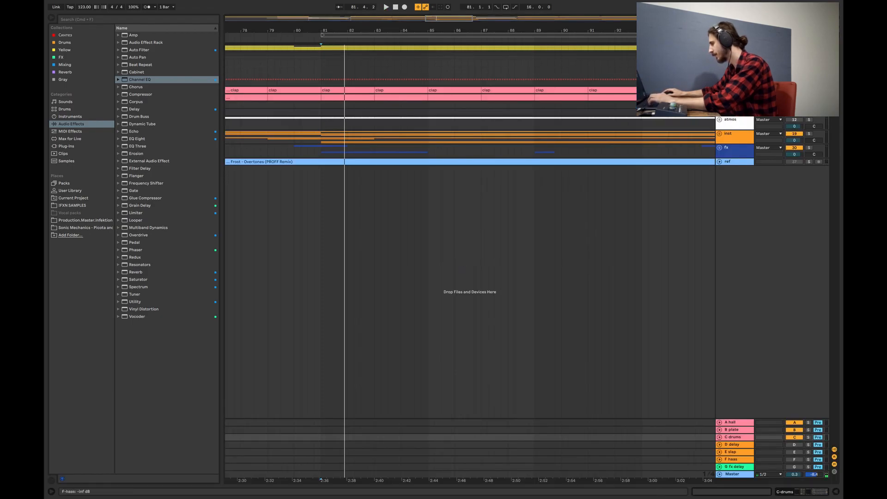
pyautogui.moveTo(794, 76); pyautogui.dragTo(795, 67)
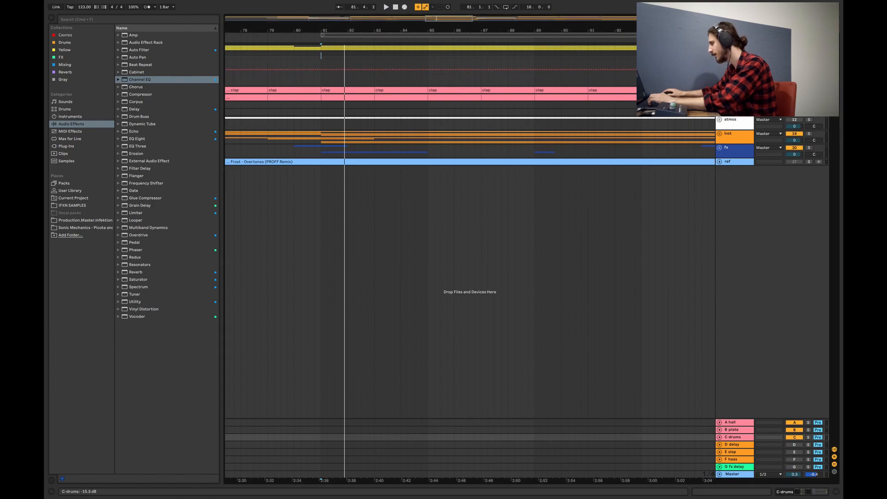
pyautogui.press('space')
pyautogui.moveTo(794, 68); pyautogui.dragTo(795, 62)
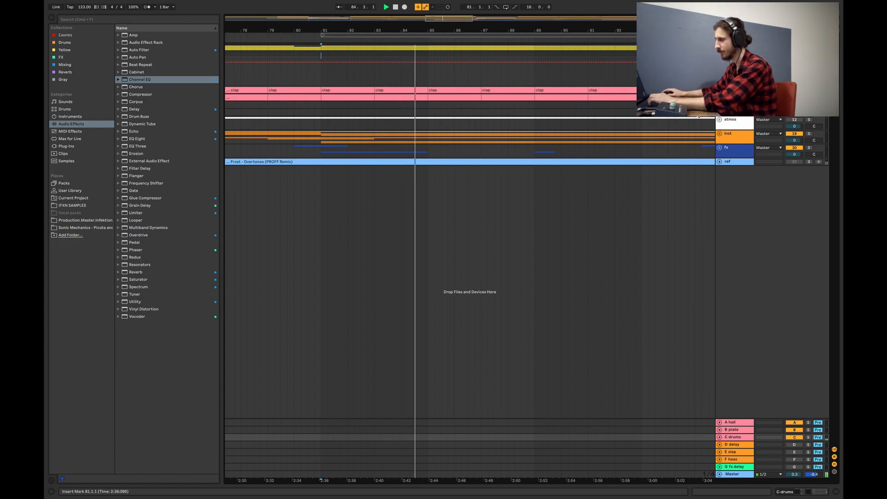
pyautogui.press('space')
pyautogui.press('super+z')
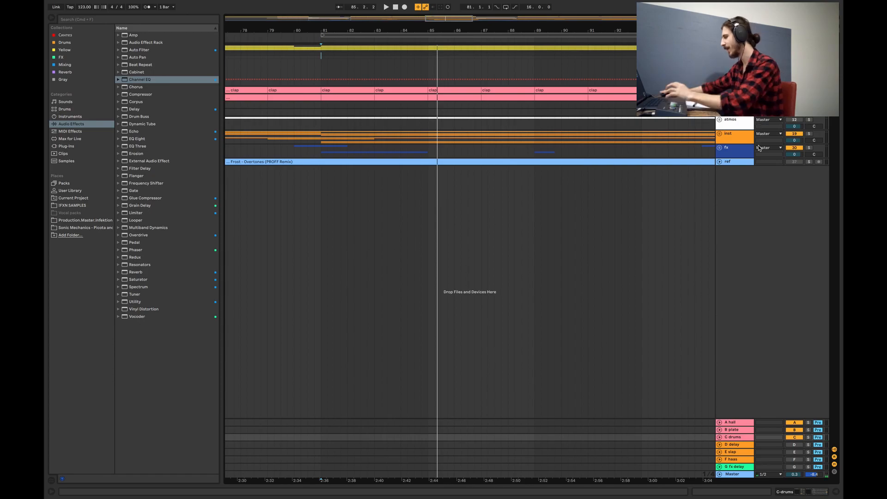
# Show the C drums return's devices, open the Neoverb plug-in window and move it clear of the device chain.
pyautogui.click(749, 437)
pyautogui.doubleClick(749, 437)
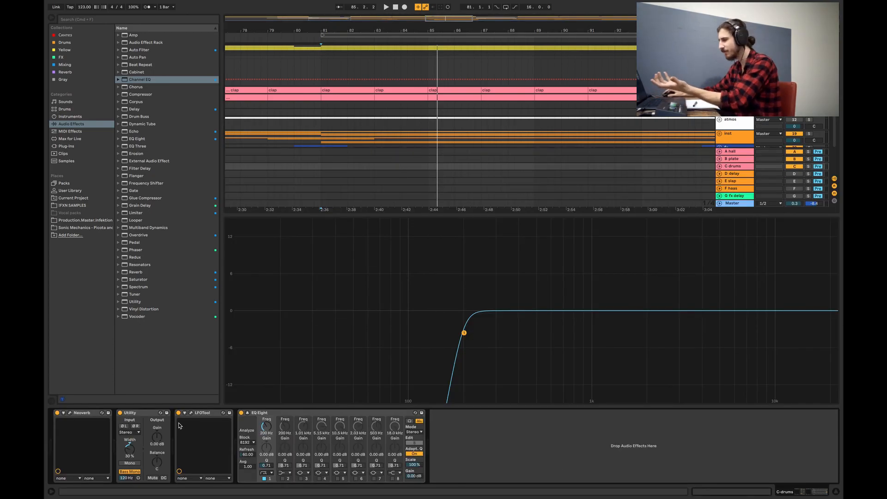
pyautogui.click(71, 413)
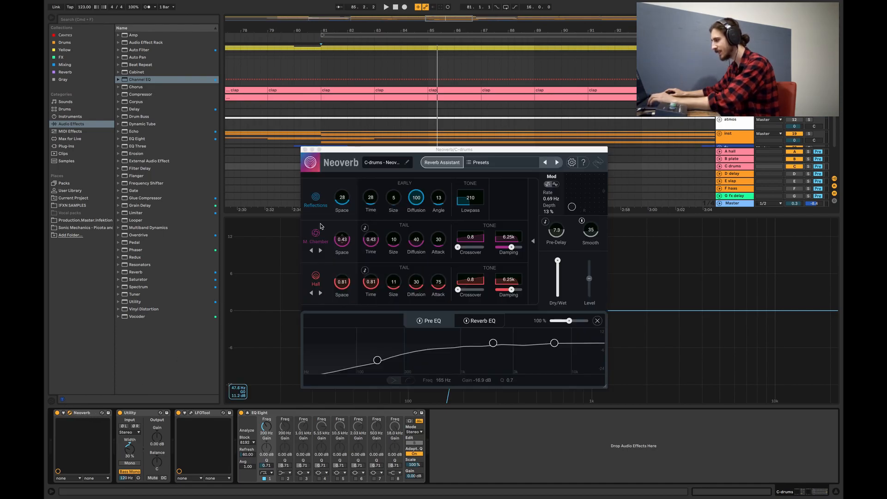
pyautogui.moveTo(437, 153); pyautogui.dragTo(346, 127)
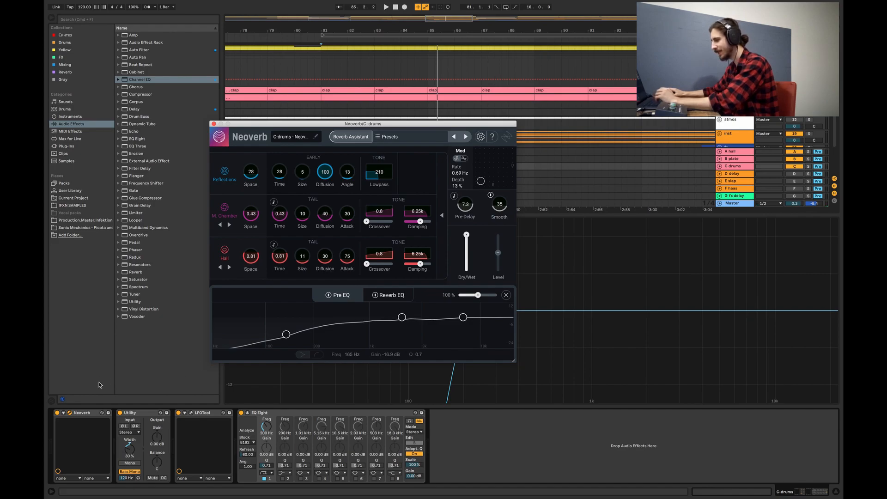
# Duplicate Neoverb to the end of the C drums device chain and switch off the original Neoverb.
pyautogui.click(94, 414)
pyautogui.moveTo(93, 414); pyautogui.dragTo(522, 427)
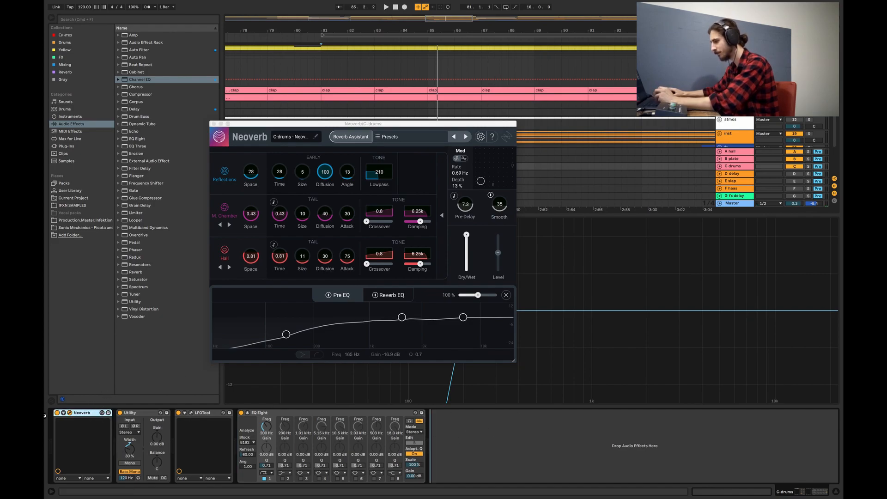
pyautogui.click(57, 414)
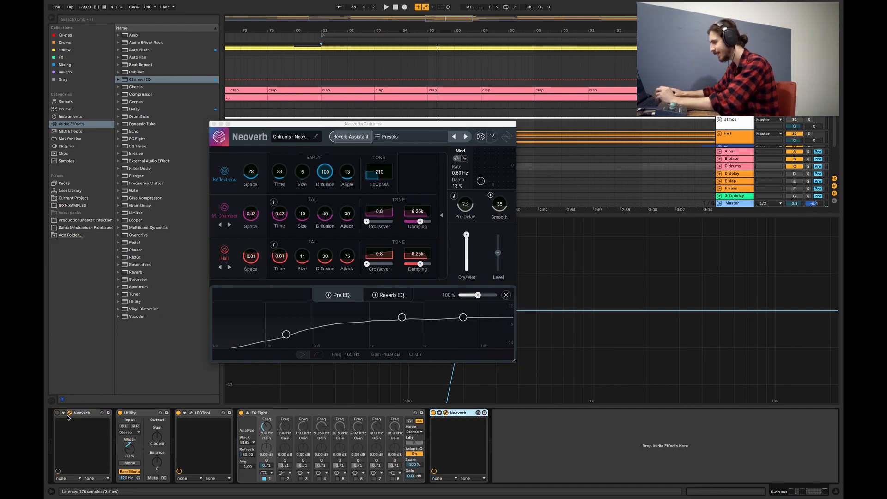
# Open Neoverb's Reverb Assistant, play the drums briefly, and set the Style towards Dramatic and the Size to S.
pyautogui.click(354, 136)
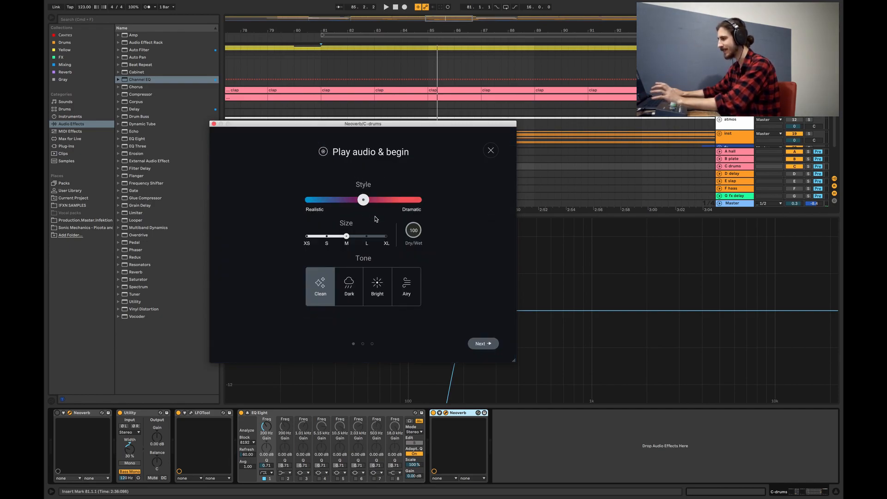
pyautogui.moveTo(794, 75); pyautogui.dragTo(795, 51)
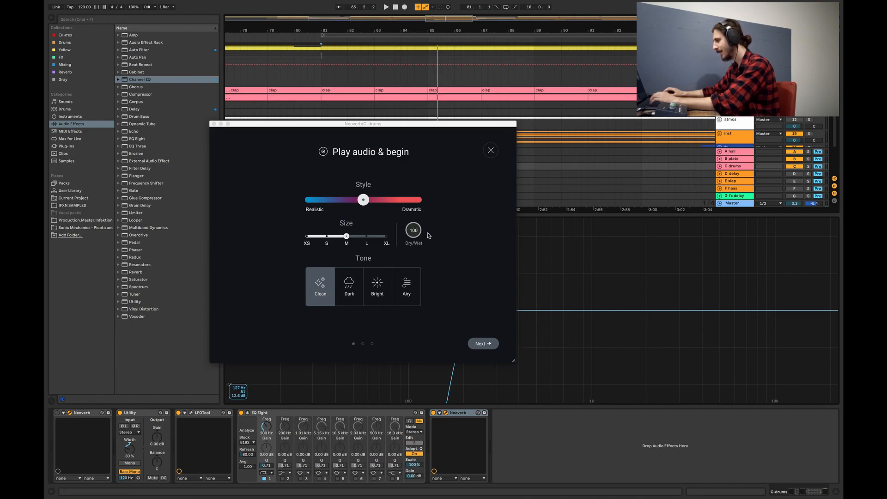
pyautogui.press('space')
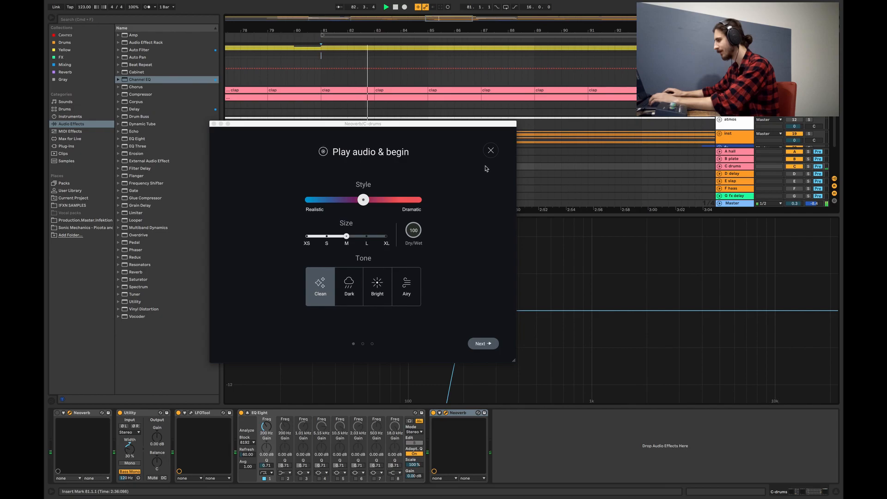
pyautogui.moveTo(363, 200); pyautogui.dragTo(387, 201)
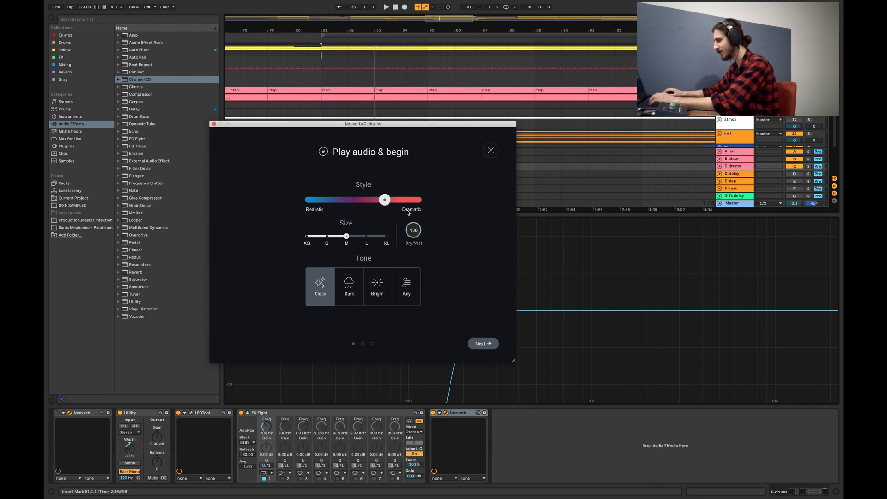
pyautogui.moveTo(348, 236); pyautogui.dragTo(326, 237)
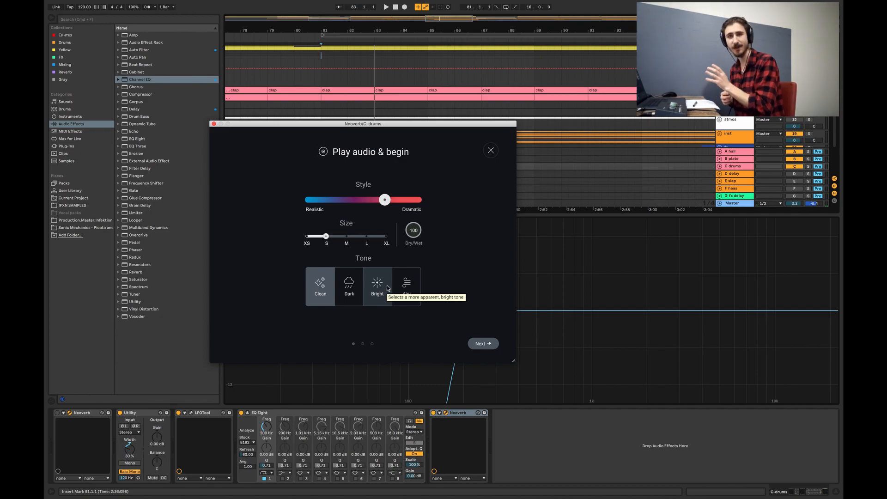
# Exit the Reverb Assistant, delete the duplicated Neoverb from the end of the chain, and close the plug-in window.
pyautogui.click(464, 414)
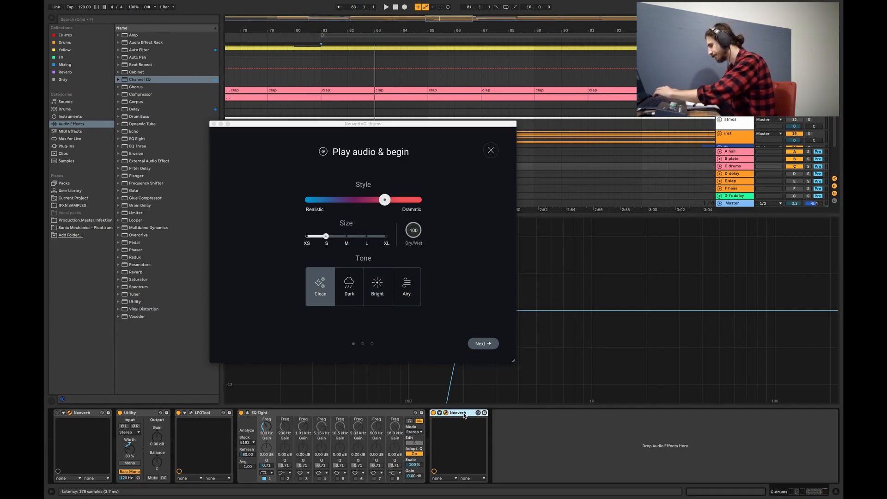
pyautogui.click(491, 150)
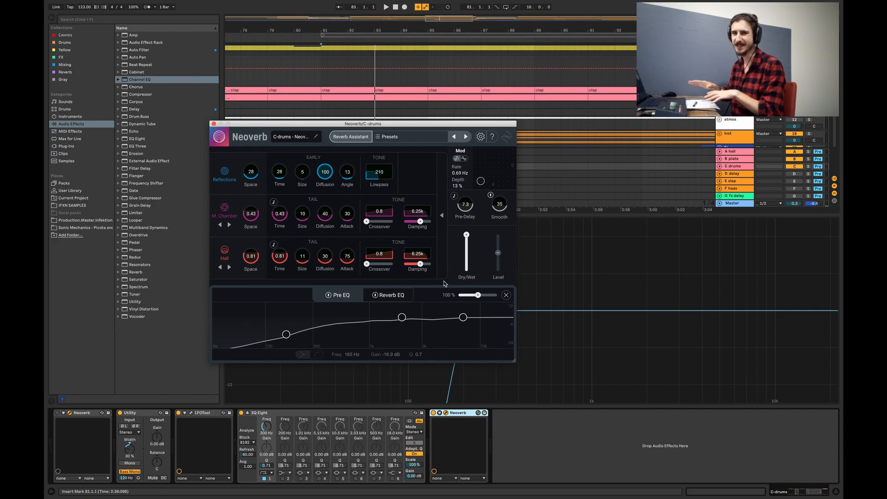
pyautogui.click(453, 414)
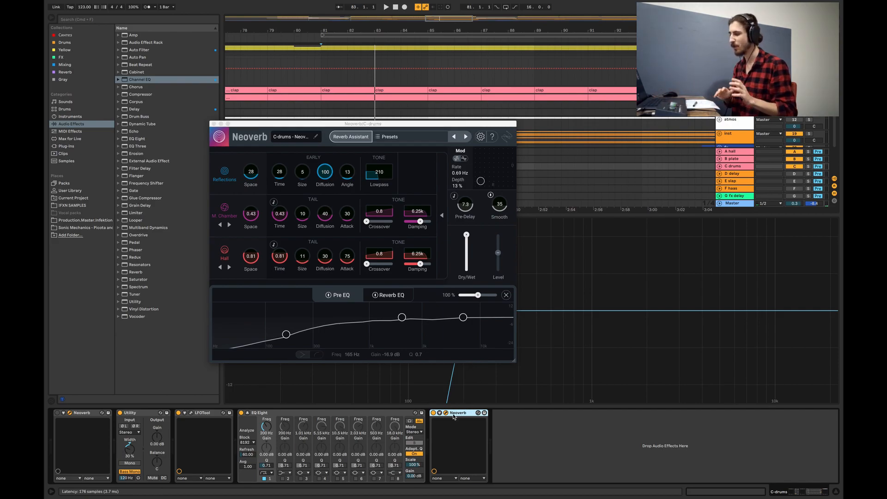
pyautogui.press('Delete')
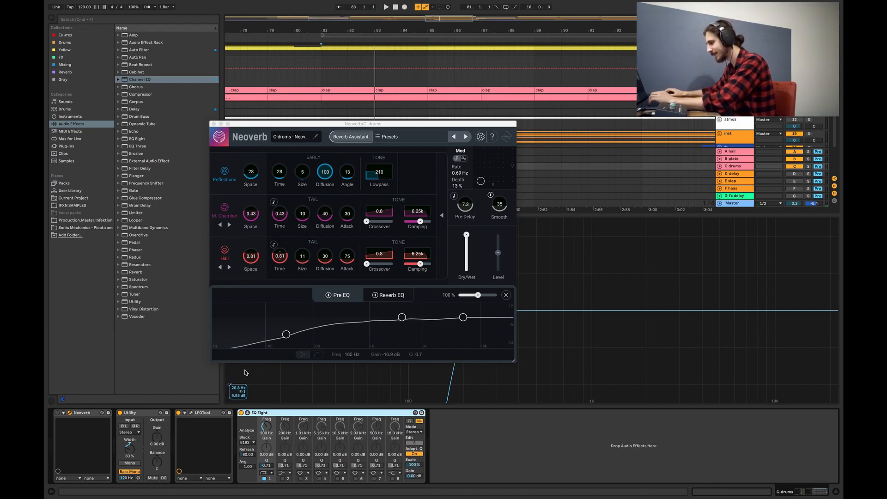
pyautogui.click(70, 412)
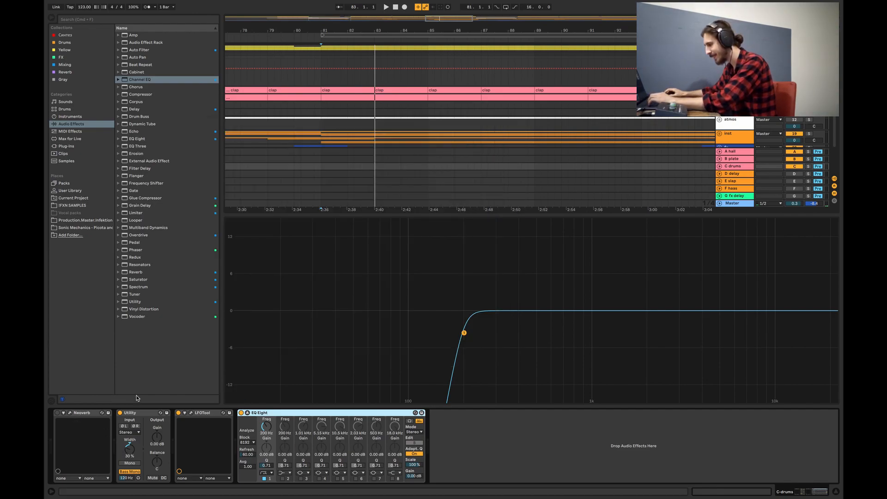
# Go through the Utility, LFOTool and EQ Eight devices on the C drums return, ending on the Utility's stereo width settings.
pyautogui.click(501, 436)
pyautogui.click(146, 412)
pyautogui.click(203, 413)
pyautogui.click(270, 413)
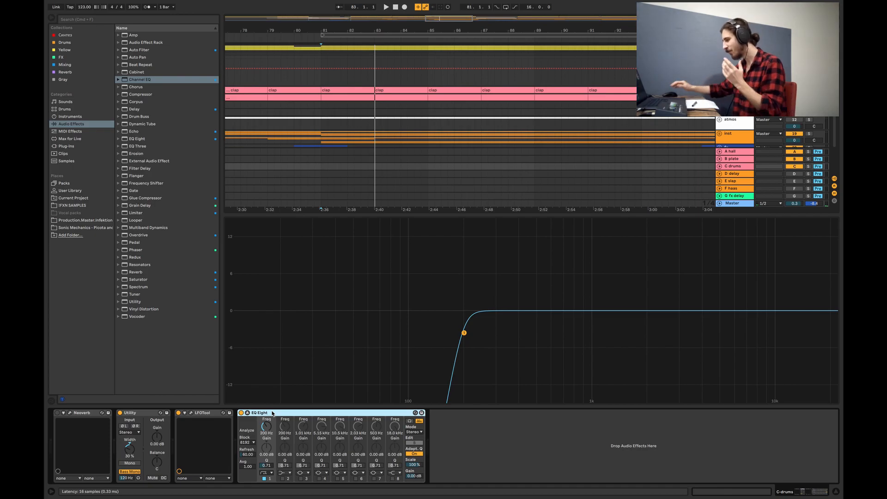
pyautogui.click(131, 413)
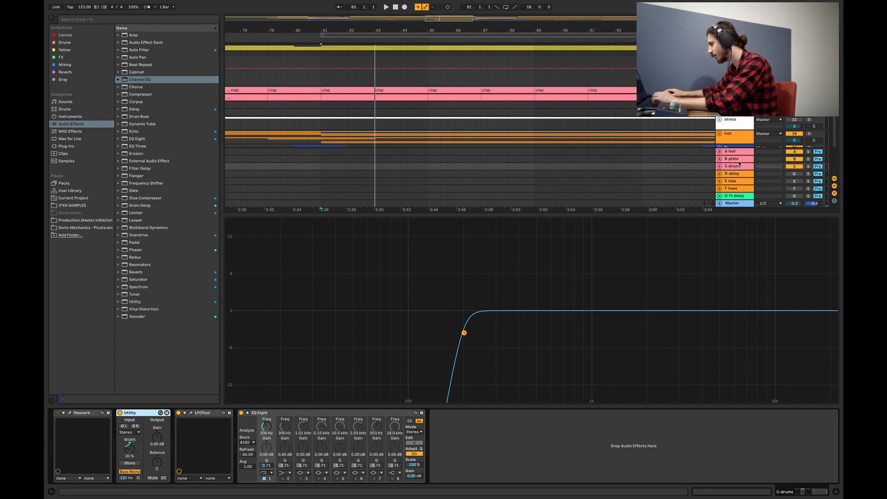
pyautogui.click(720, 169)
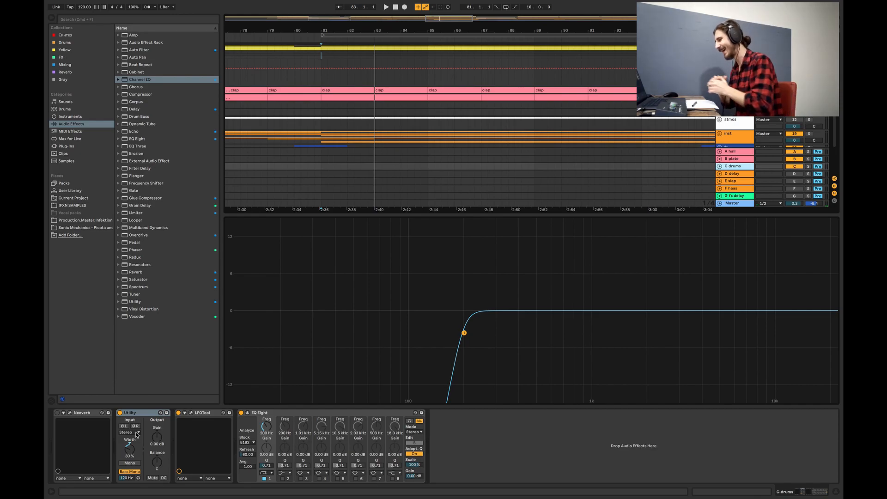
# Examine the LFOTool curve in its plug-in window, close it, and examine the EQ Eight's low-cut curve.
pyautogui.click(191, 413)
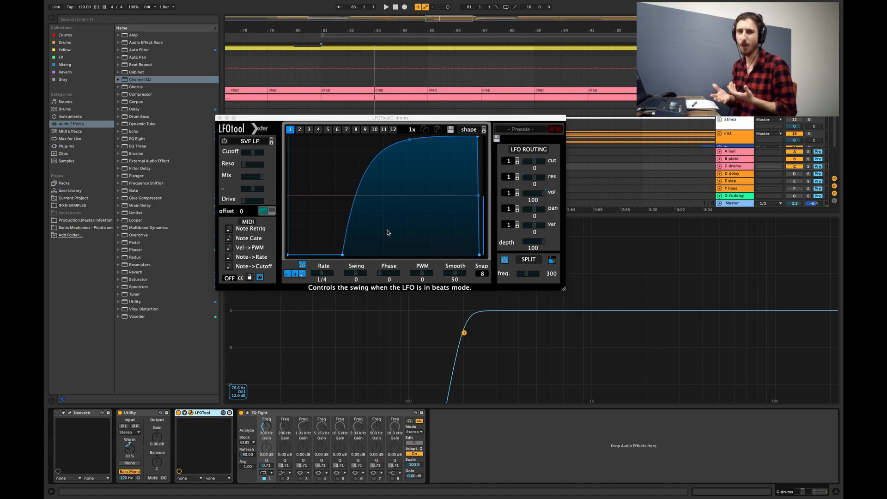
pyautogui.click(219, 118)
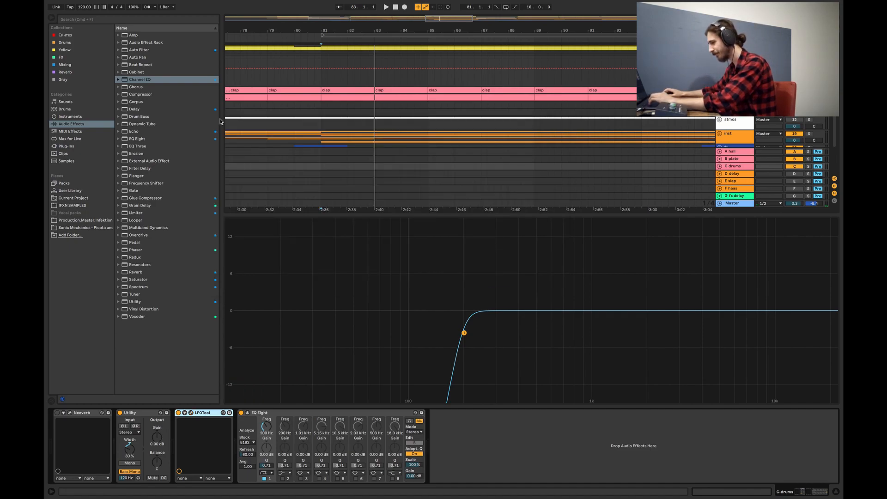
pyautogui.click(354, 413)
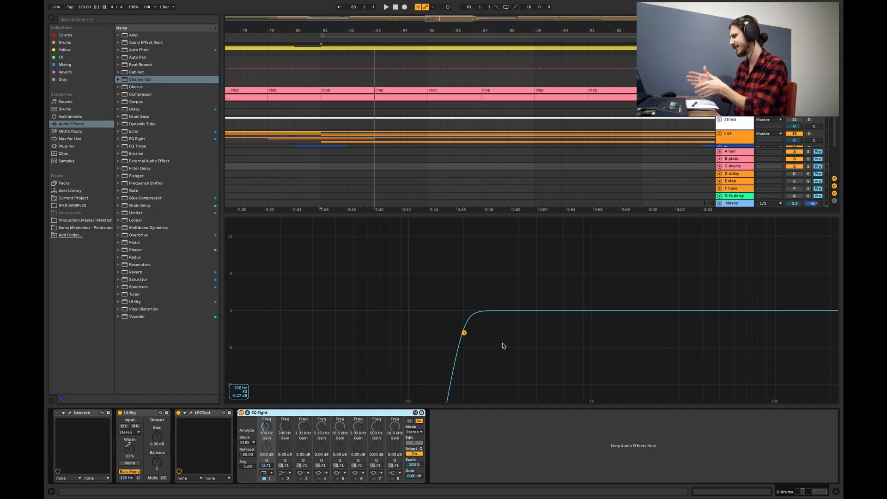
pyautogui.moveTo(341, 313); pyautogui.dragTo(464, 405)
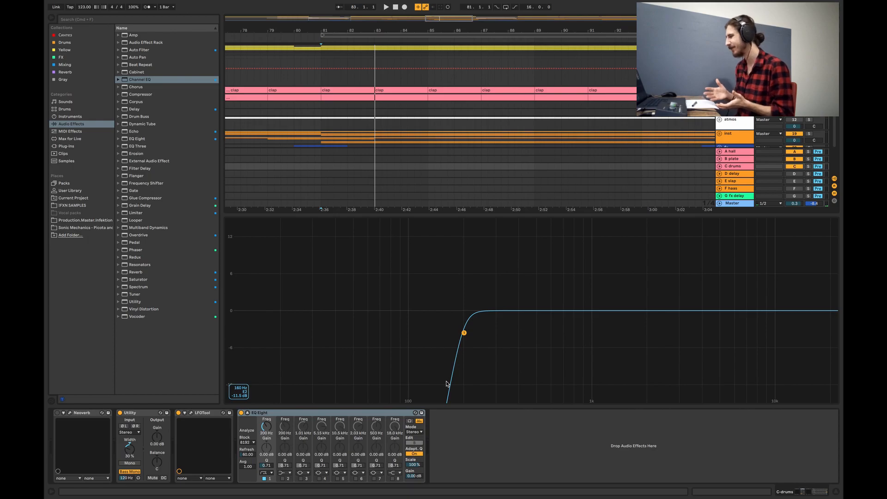
pyautogui.moveTo(352, 303); pyautogui.dragTo(465, 411)
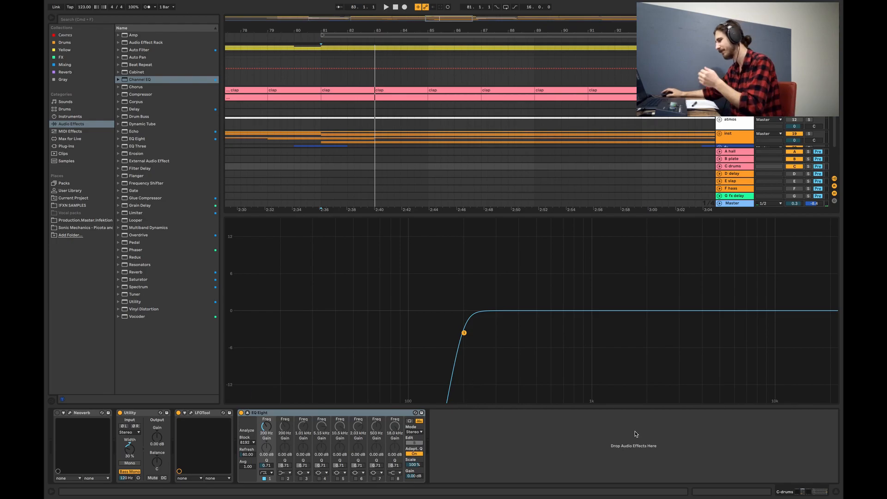
# Hide the C drums devices, show the B plate return's device chain briefly, and hide it again.
pyautogui.click(837, 493)
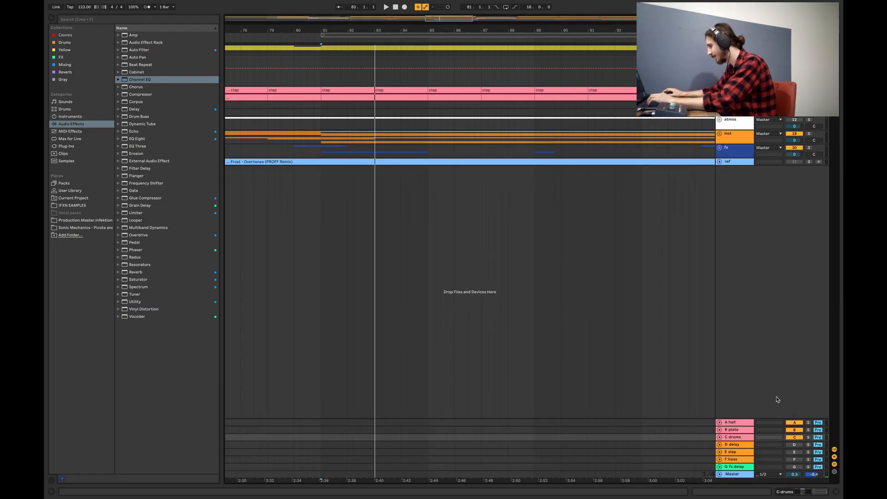
pyautogui.doubleClick(735, 431)
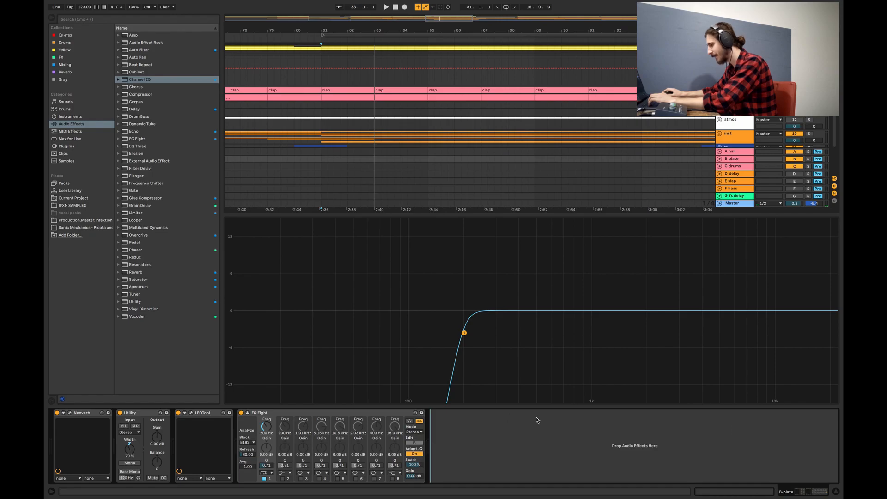
pyautogui.click(836, 492)
# Unfold the inst group and solo its melody layer track with the insert marker at bar 81.
pyautogui.press('+')
pyautogui.click(720, 134)
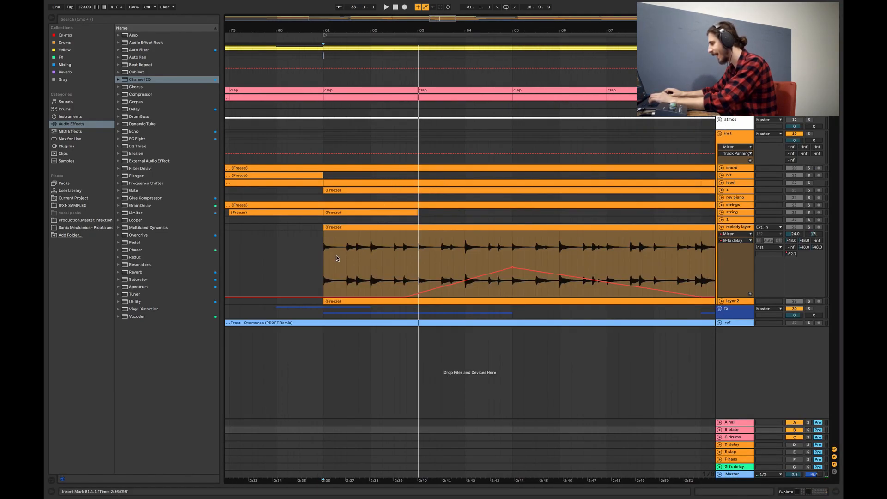
pyautogui.click(717, 236)
pyautogui.click(809, 227)
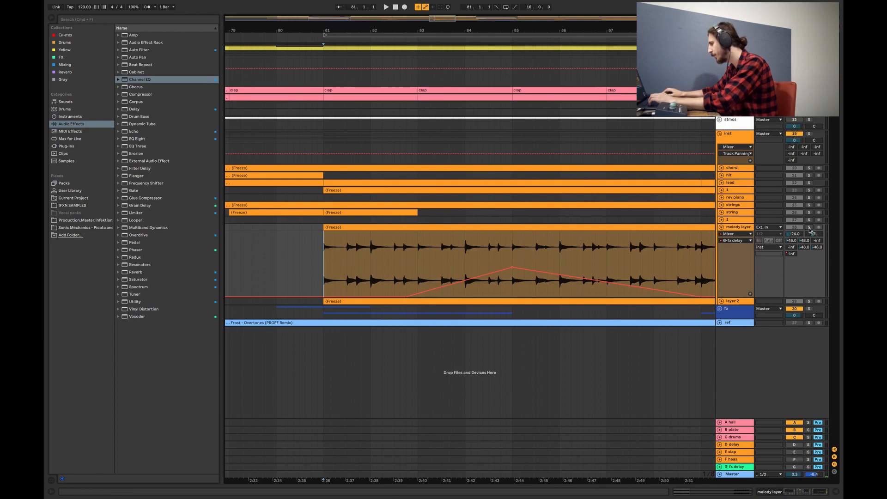
# Turn off the C drums and B plate returns so that only A hall stays active for the soloed melody layer.
pyautogui.click(795, 437)
pyautogui.click(794, 430)
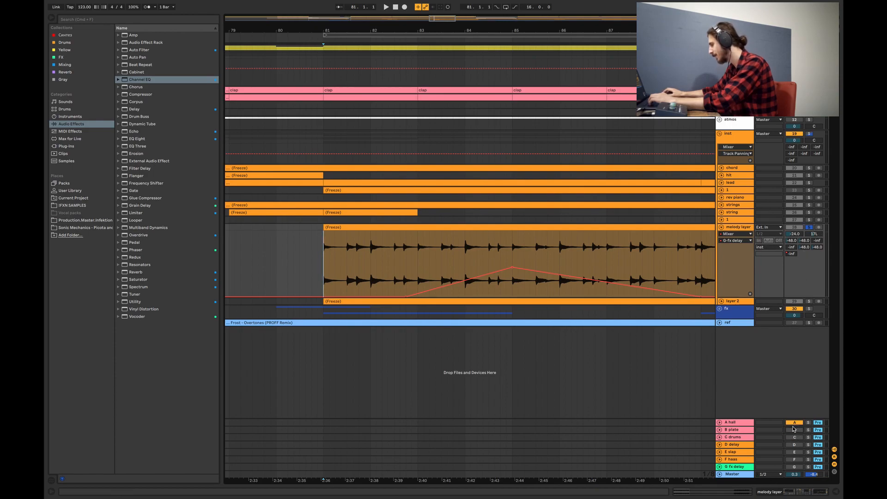
pyautogui.click(809, 227)
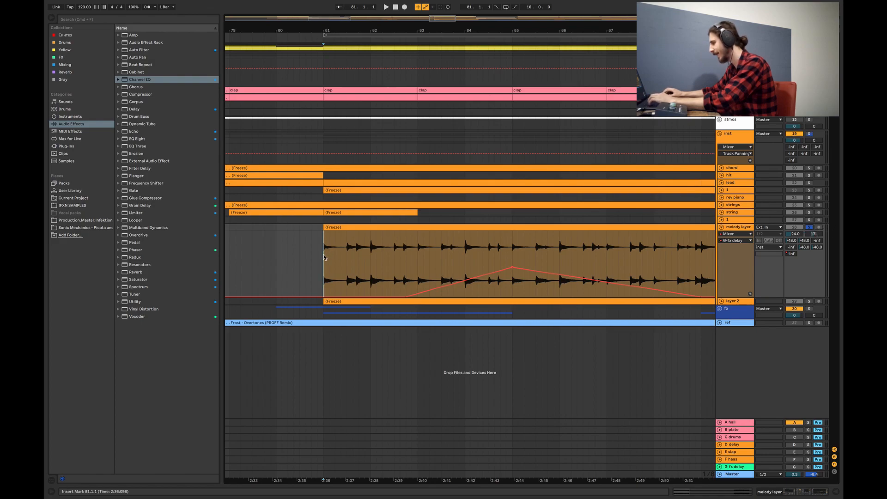
# Raise the melody layer's A-hall send to -28.6 dB and lower it to -35.0 dB while auditioning from bar 81.
pyautogui.moveTo(791, 241); pyautogui.dragTo(792, 230)
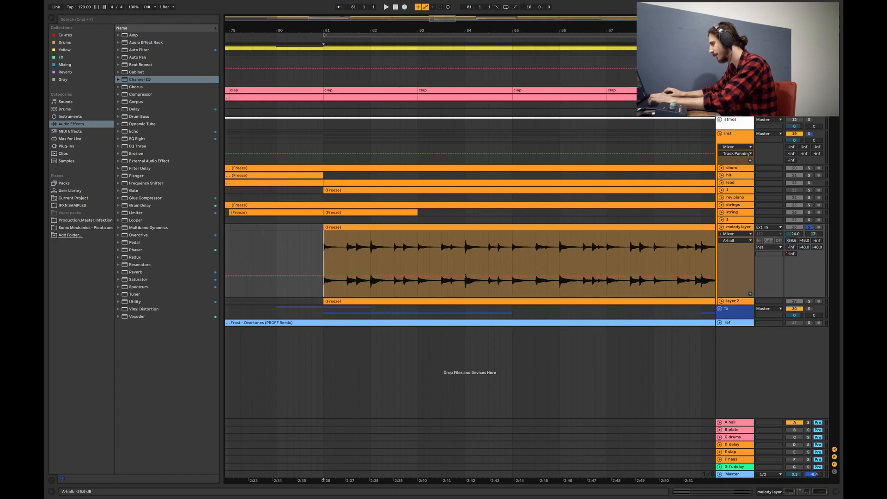
pyautogui.press('space')
pyautogui.moveTo(791, 240); pyautogui.dragTo(792, 243)
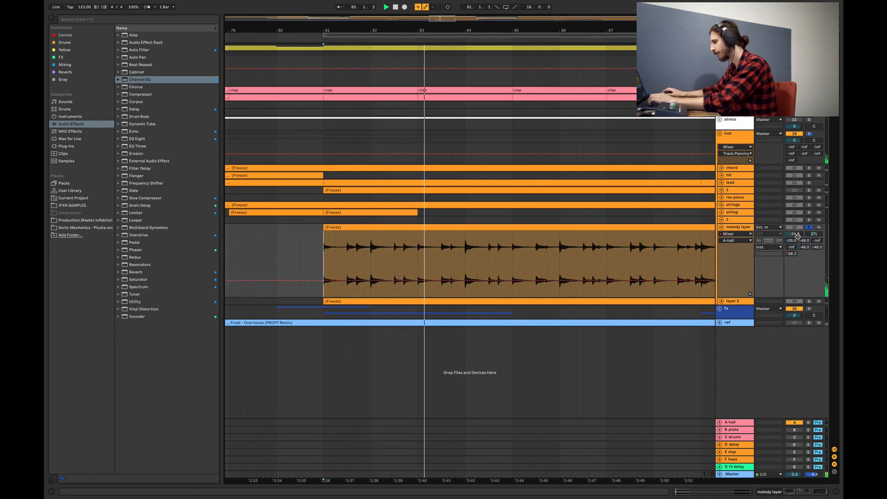
pyautogui.moveTo(494, 30); pyautogui.dragTo(443, 15)
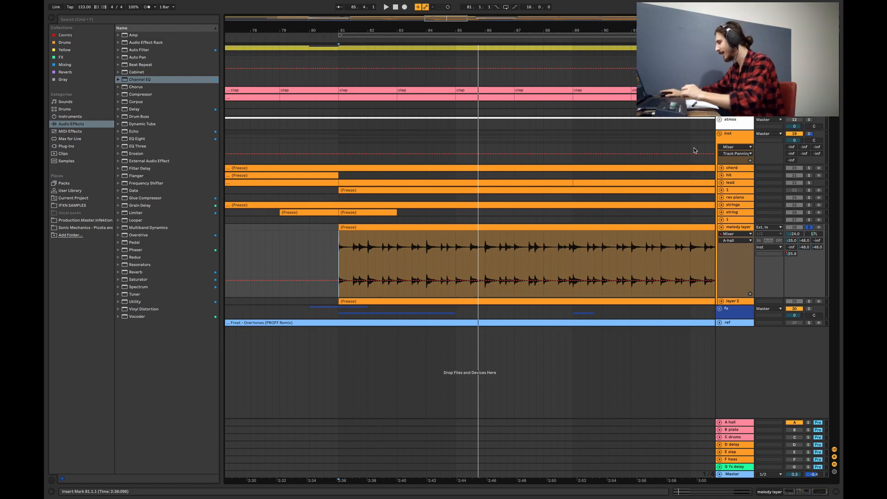
# Switch from the A hall to the B plate return and audition the melody layer from bar 81 with its B-plate send at -26.5 dB.
pyautogui.click(794, 422)
pyautogui.click(795, 430)
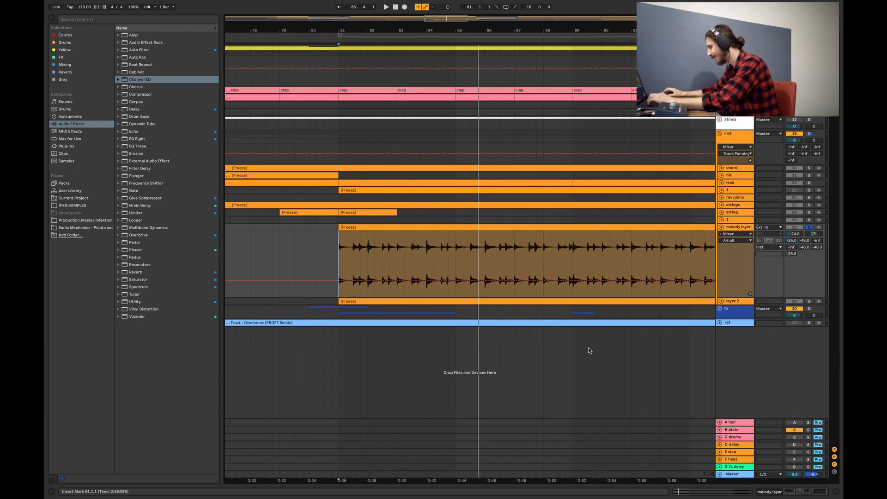
pyautogui.click(338, 263)
pyautogui.moveTo(807, 241); pyautogui.dragTo(807, 230)
pyautogui.press('space')
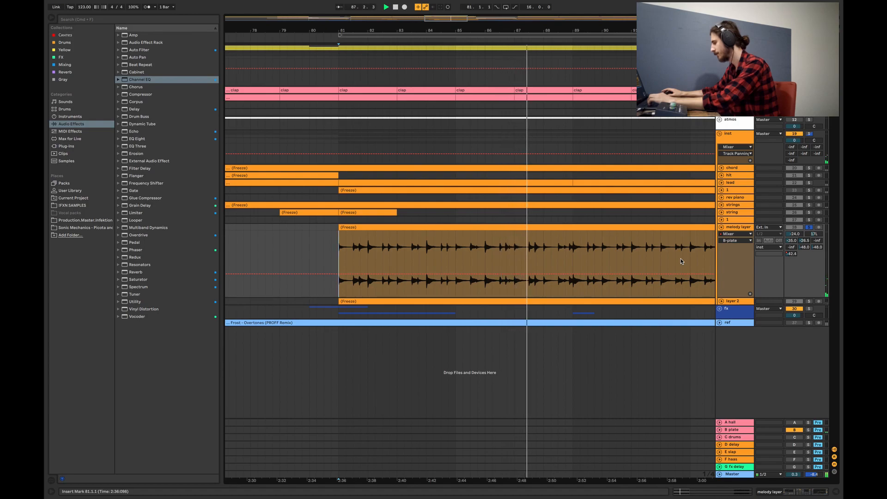
pyautogui.press('space')
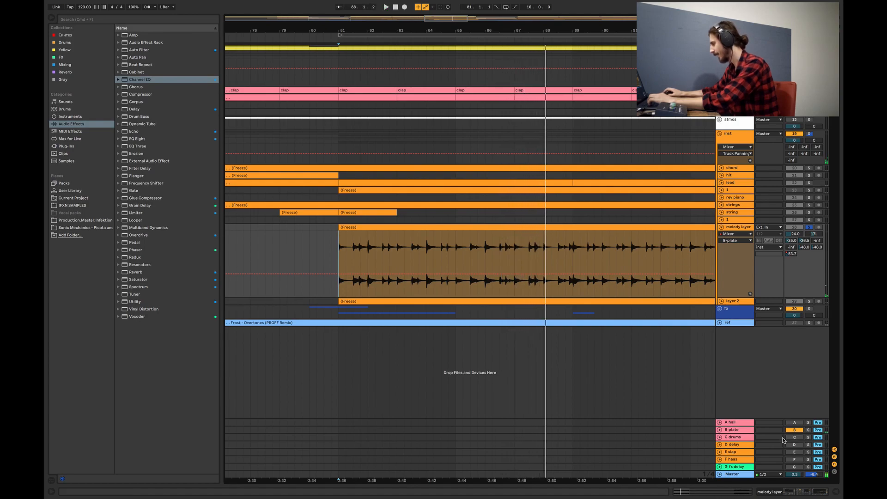
# Reactivate the A hall return, lower the melody layer's B-plate and A-hall sends, and audition both reverbs together from bar 81.
pyautogui.click(791, 423)
pyautogui.click(342, 251)
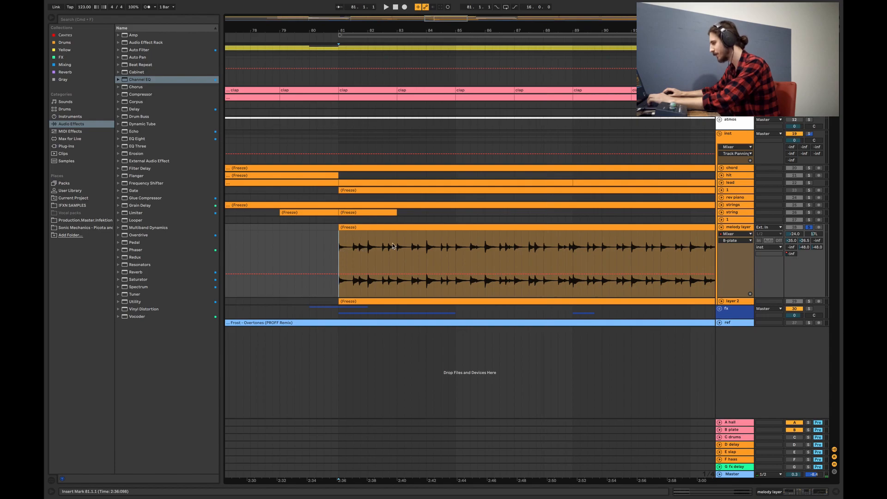
pyautogui.moveTo(804, 240); pyautogui.dragTo(791, 245)
pyautogui.press('space')
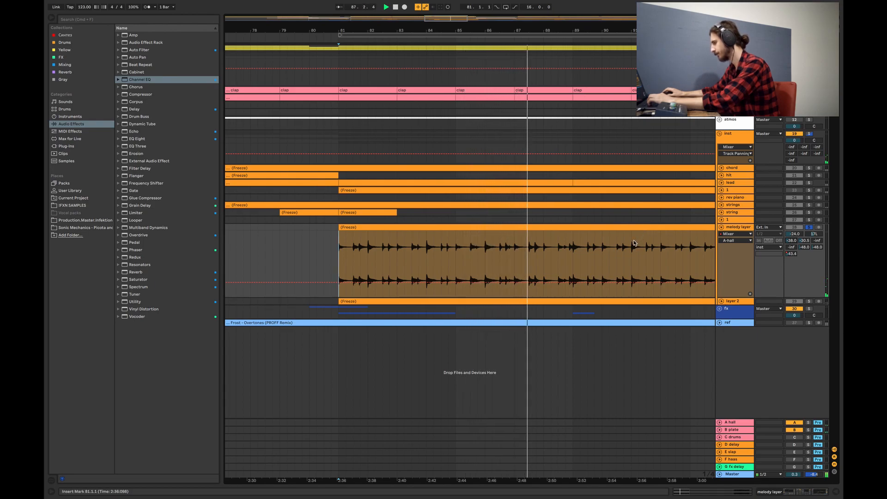
pyautogui.press('space')
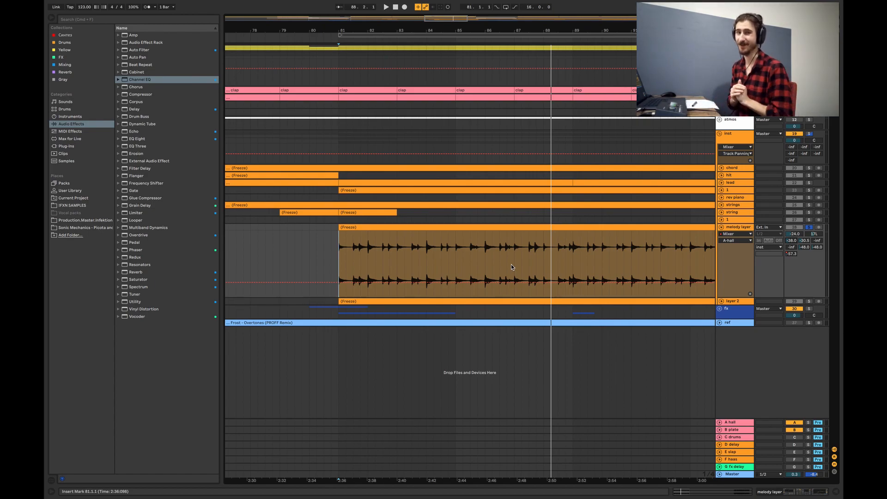
# Turn off the A hall and B plate returns and activate only the D delay return.
pyautogui.click(791, 430)
pyautogui.click(792, 423)
pyautogui.click(730, 445)
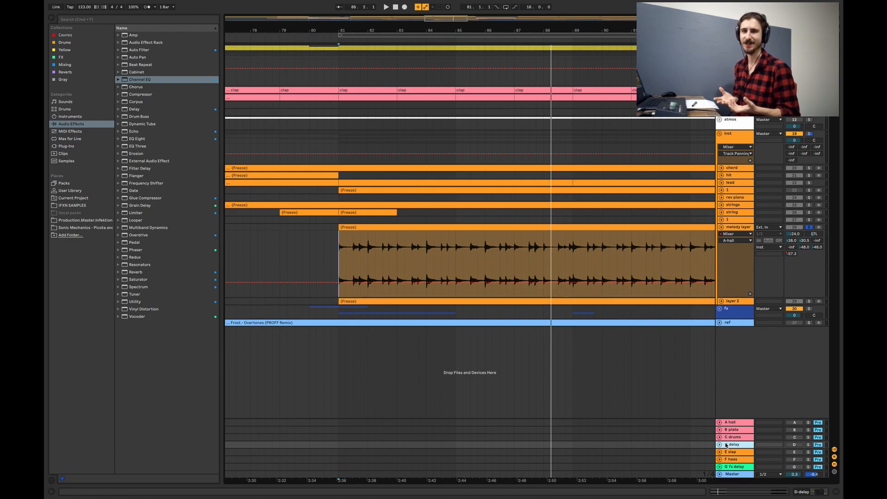
pyautogui.click(721, 228)
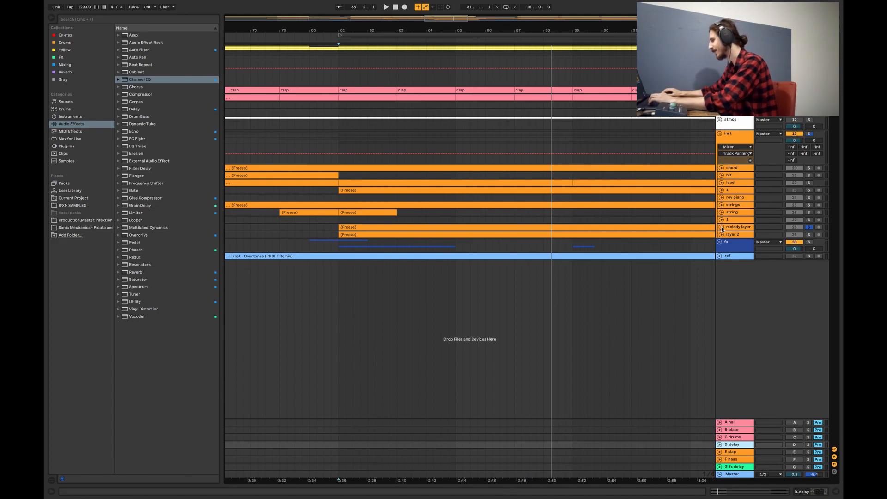
pyautogui.click(786, 454)
pyautogui.click(792, 446)
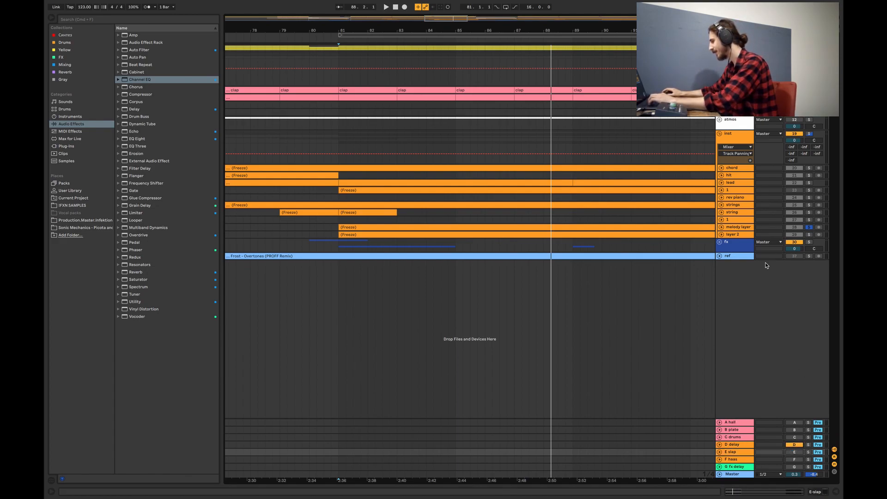
# Audition the melody layer with its D-delay send at -38.0 dB and display the Echo device on the D delay return.
pyautogui.click(722, 228)
pyautogui.moveTo(791, 247)
pyautogui.mouseDown()
pyautogui.moveTo(791, 230)
pyautogui.moveTo(791, 255)
pyautogui.mouseUp()
pyautogui.press('space')
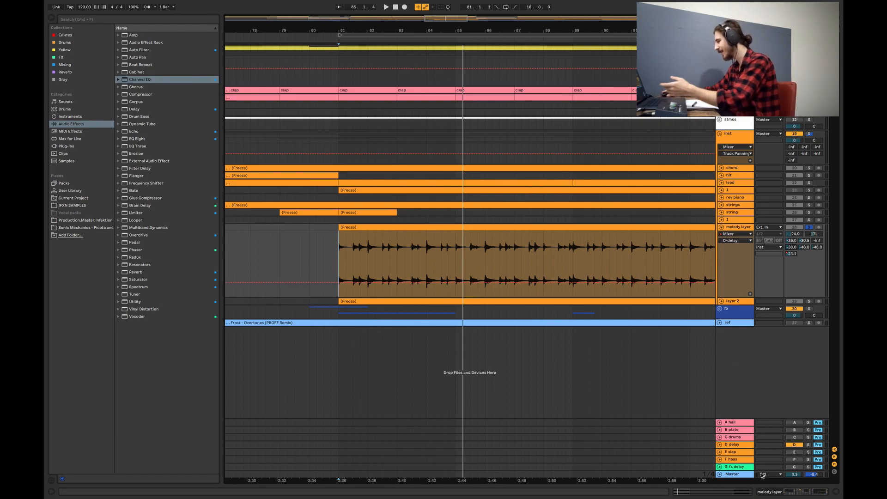
pyautogui.doubleClick(744, 445)
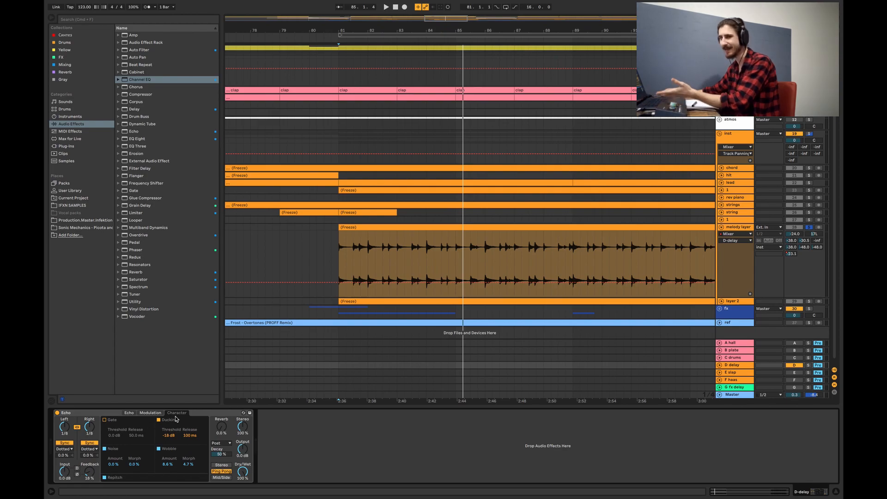
pyautogui.click(206, 415)
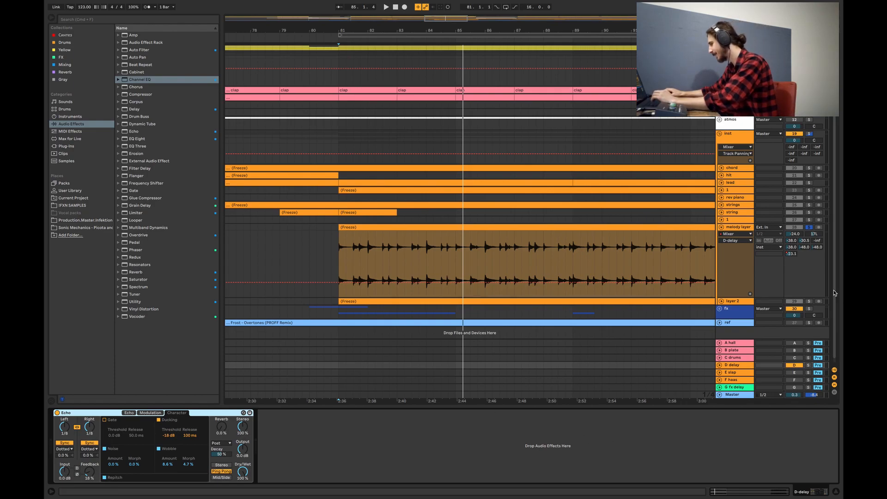
# Bring the melody layer's D-delay send down to -inf and switch from the D delay to the E slap return.
pyautogui.doubleClick(793, 248)
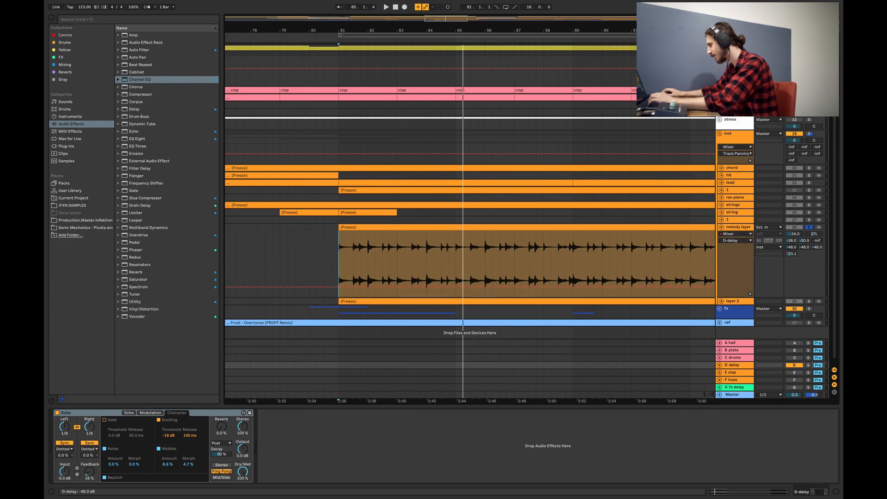
pyautogui.click(794, 372)
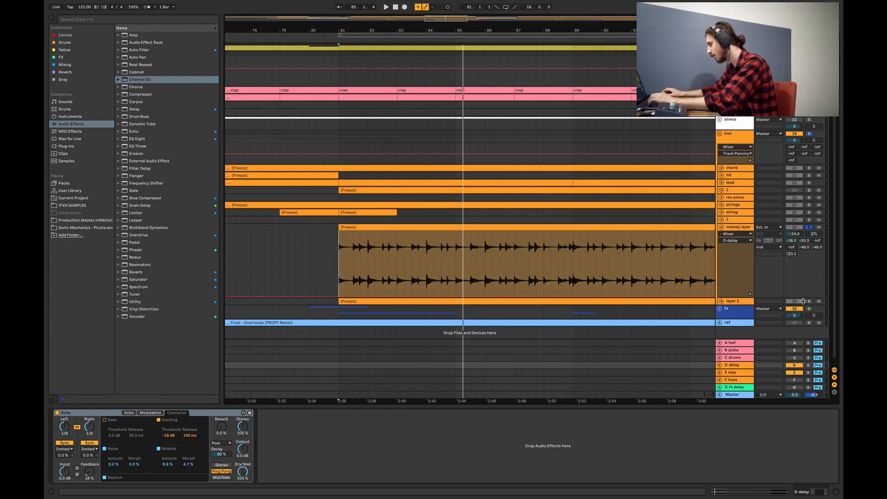
pyautogui.click(795, 365)
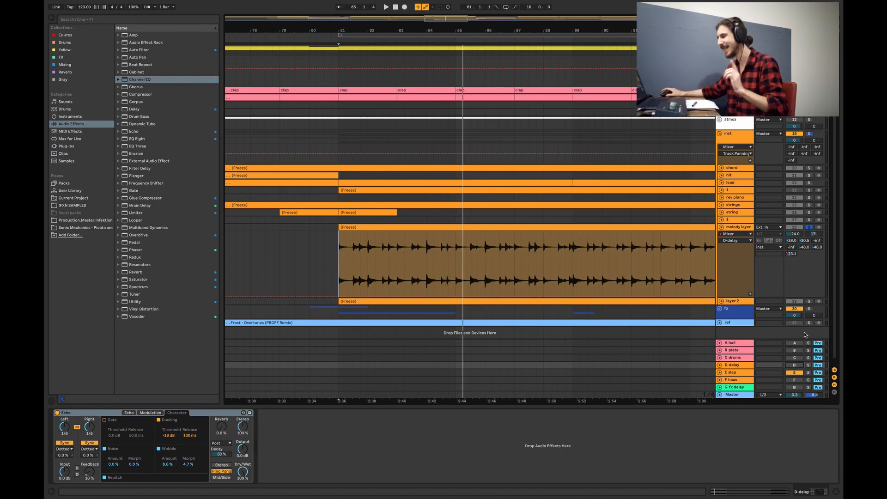
# Raise the melody layer's E-slap send to -29.0 dB and audition it from bar 81.
pyautogui.click(737, 372)
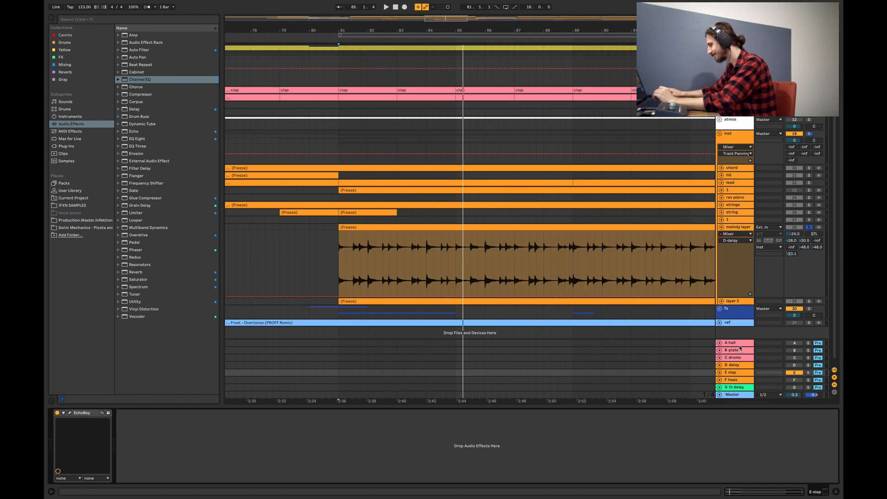
pyautogui.scroll(-1, 369, 277)
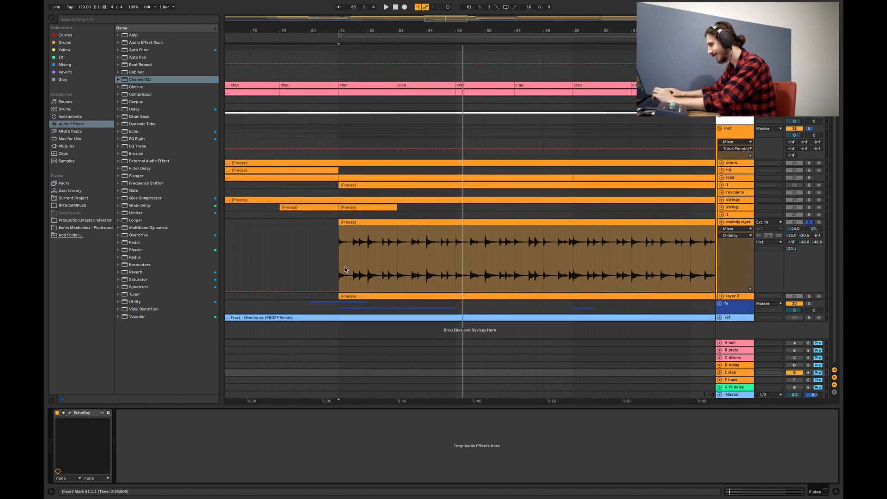
pyautogui.click(341, 267)
pyautogui.click(735, 372)
pyautogui.moveTo(806, 250); pyautogui.dragTo(804, 240)
pyautogui.press('space')
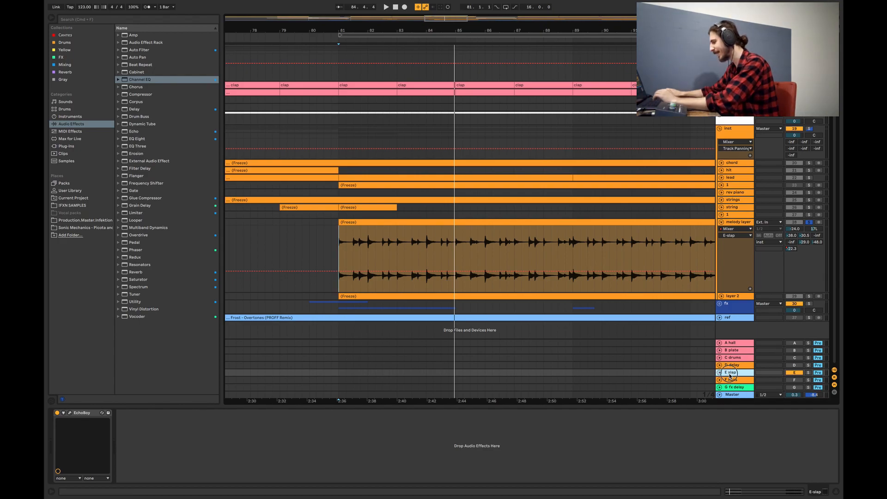
# Open EchoBoy on the E slap return and change its echo time to 1/4 note.
pyautogui.click(69, 412)
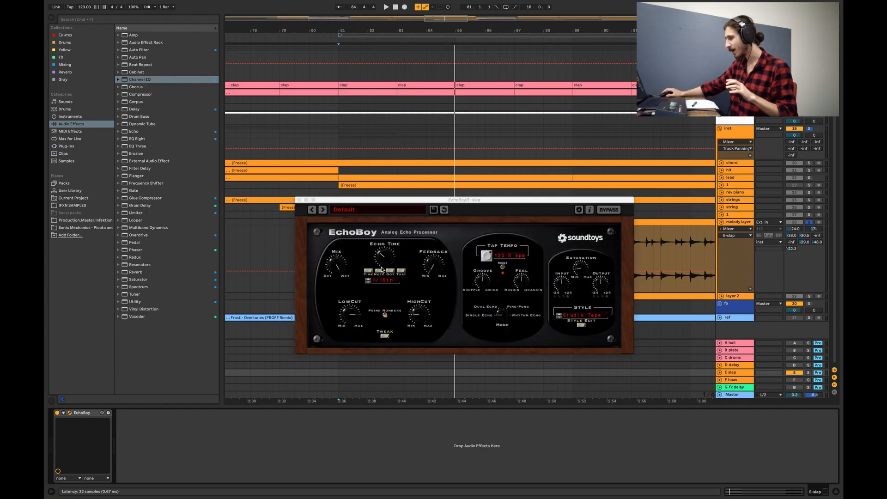
pyautogui.click(340, 266)
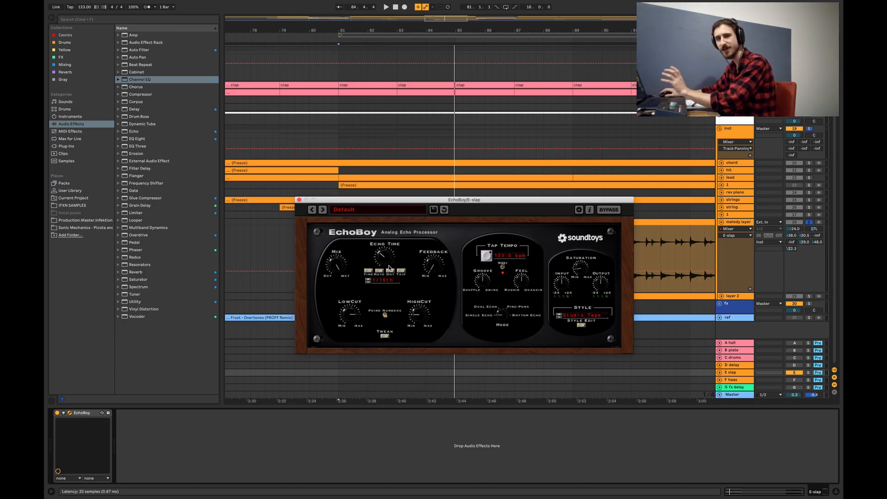
pyautogui.moveTo(479, 203); pyautogui.dragTo(539, 283)
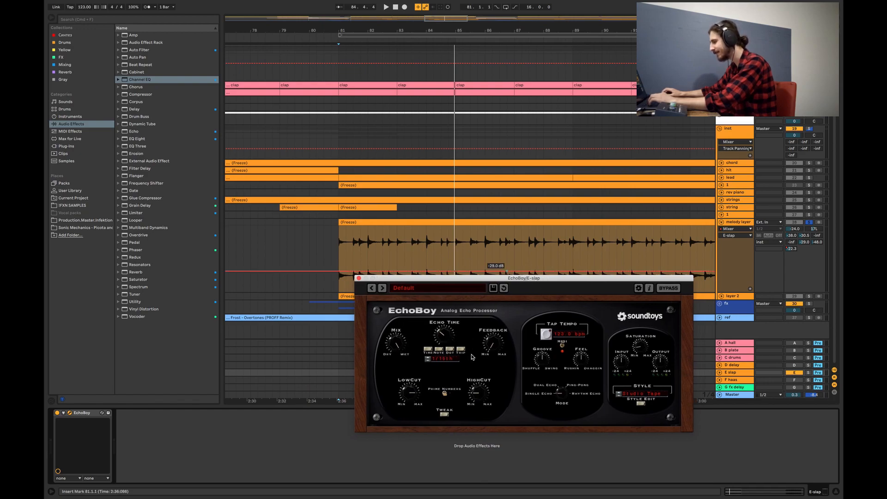
pyautogui.moveTo(449, 335); pyautogui.dragTo(452, 330)
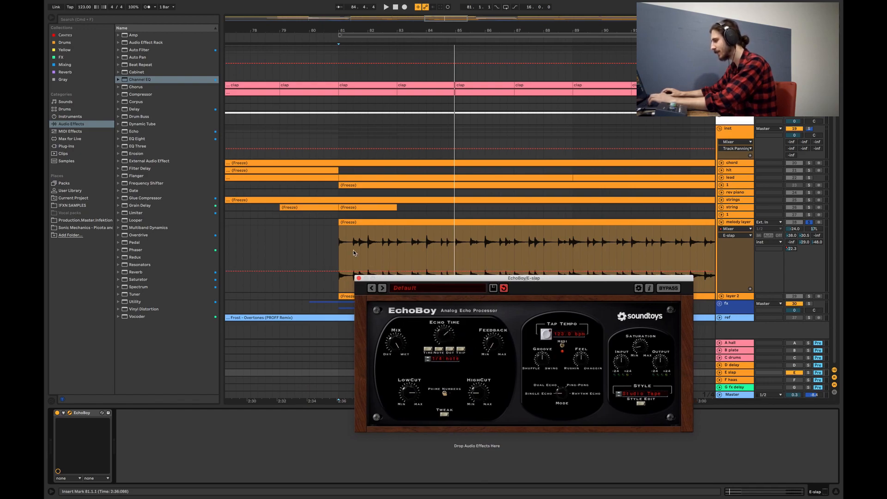
# Audition the melody layer from bar 81 with the longer slap delay and select its range from 81.1.1 to 82.4.1.
pyautogui.click(342, 248)
pyautogui.press('space')
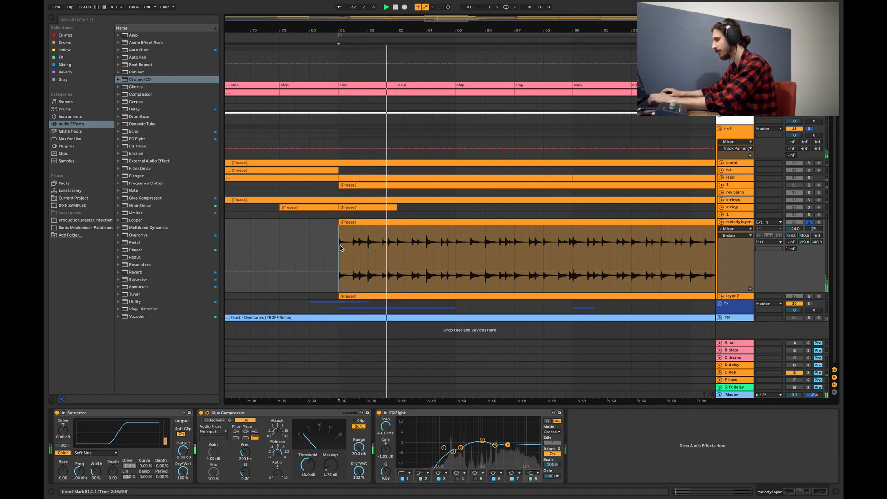
pyautogui.press('space')
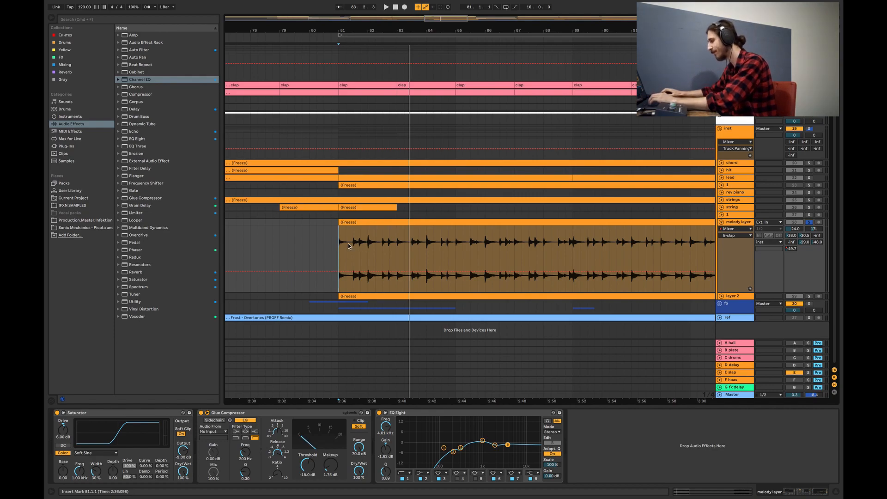
pyautogui.click(339, 249)
pyautogui.moveTo(339, 249); pyautogui.dragTo(392, 250)
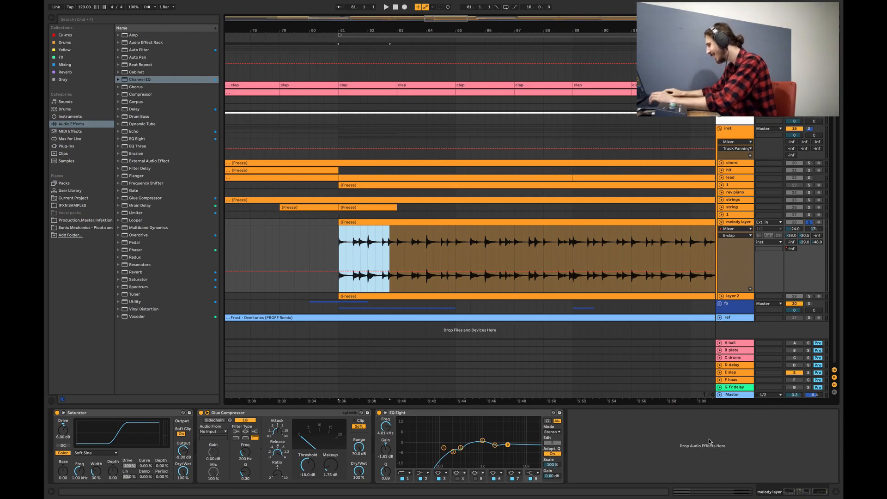
# Switch from the E slap to the F haas return and audition the melody layer with its F-haas send at -28.0 dB.
pyautogui.click(792, 380)
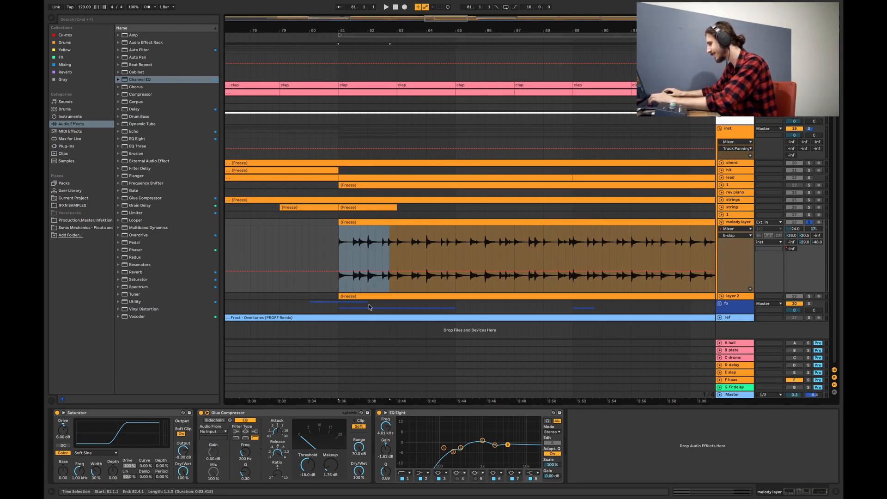
pyautogui.click(723, 222)
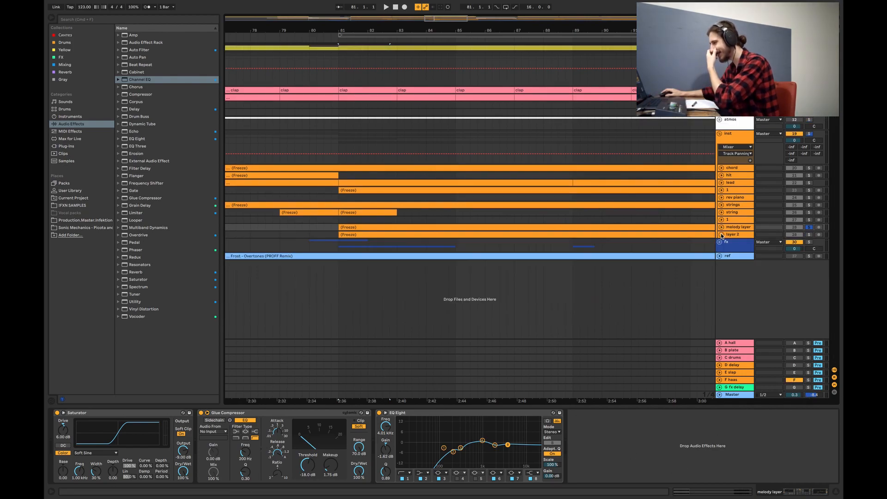
pyautogui.click(722, 227)
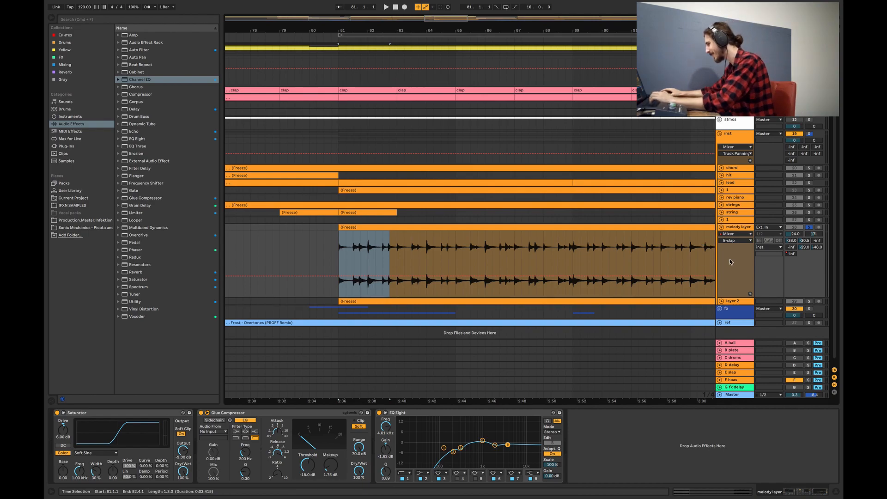
pyautogui.press('space')
pyautogui.moveTo(817, 248); pyautogui.dragTo(817, 237)
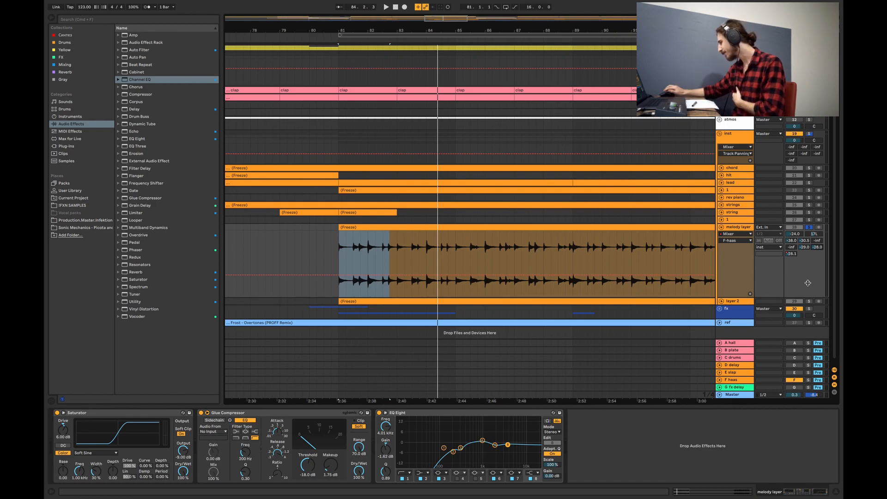
# View the devices on the G fx delay and A hall returns, and hide the device view.
pyautogui.click(729, 388)
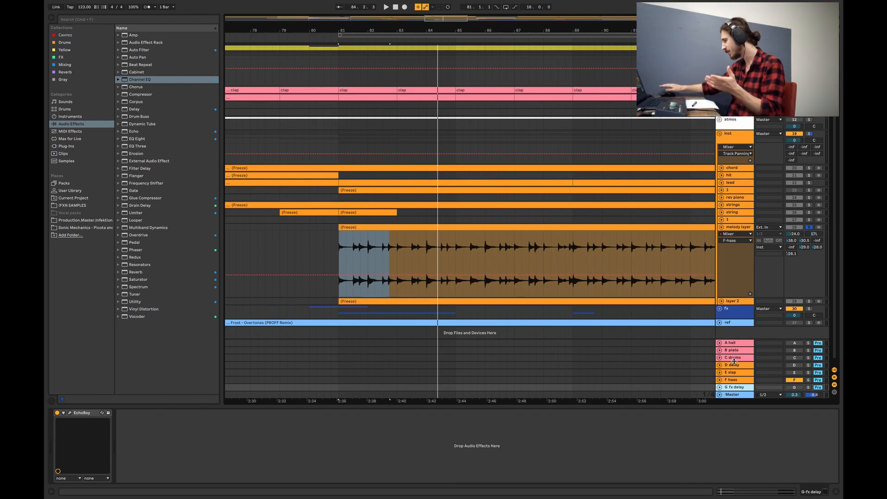
pyautogui.click(734, 343)
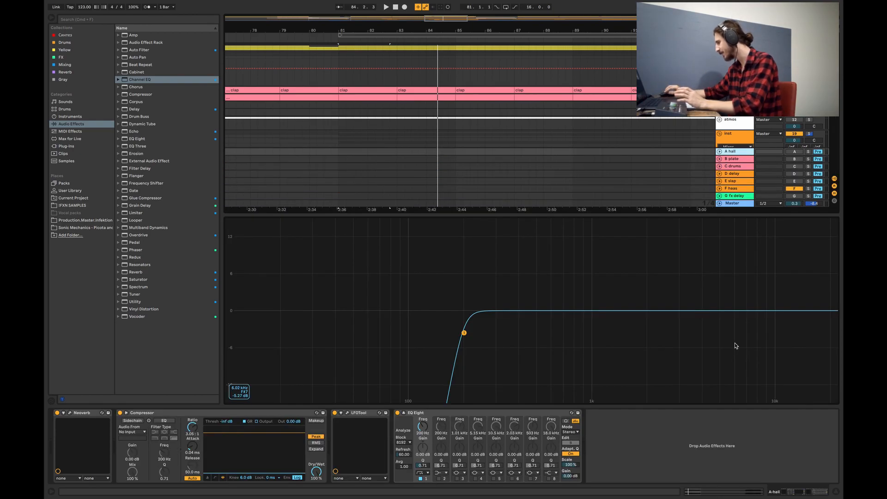
pyautogui.click(836, 492)
# Step through the return tracks from A hall to G fx delay, comparing F haas and G fx delay.
pyautogui.press('Up')
pyautogui.press('Down')
pyautogui.press('Down')
pyautogui.press('Down')
pyautogui.press('Down')
pyautogui.press('Down')
pyautogui.press('Down')
pyautogui.press('Down')
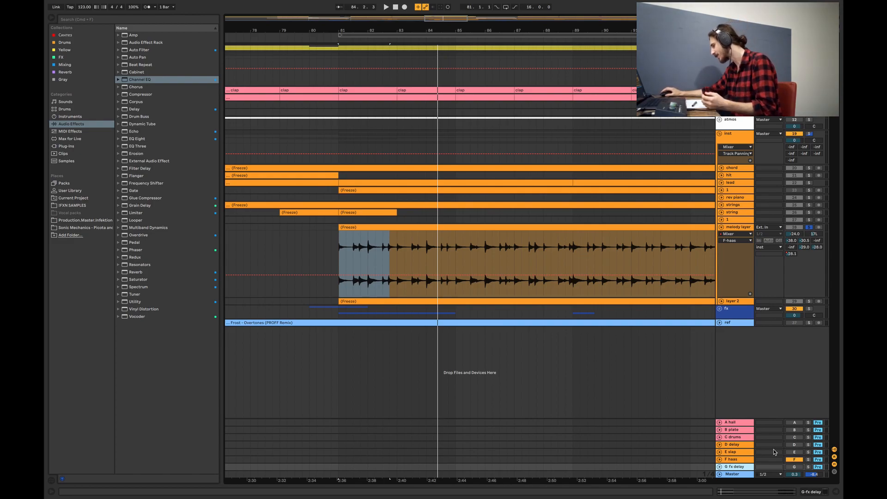
pyautogui.click(738, 460)
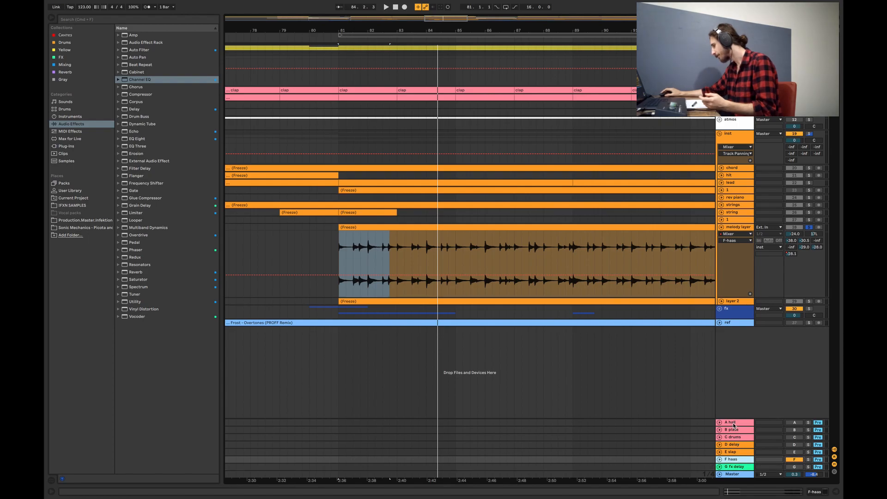
pyautogui.click(737, 467)
pyautogui.click(736, 460)
pyautogui.click(736, 467)
pyautogui.click(737, 461)
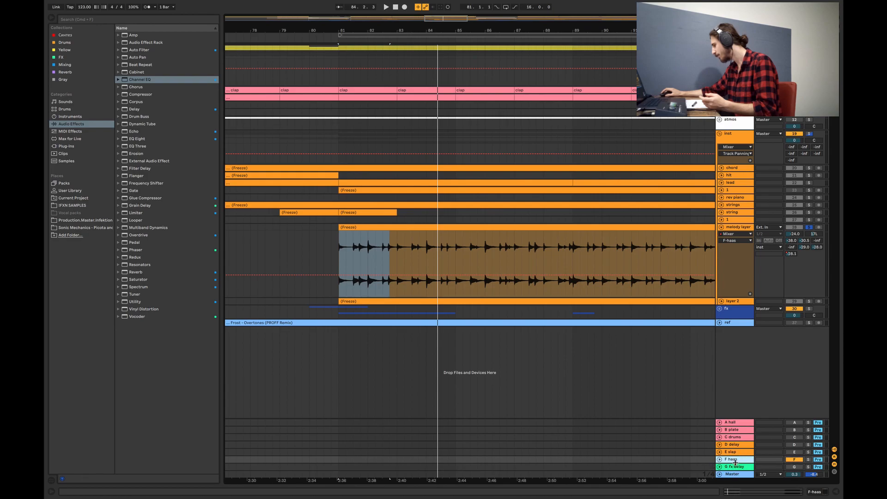
pyautogui.click(736, 466)
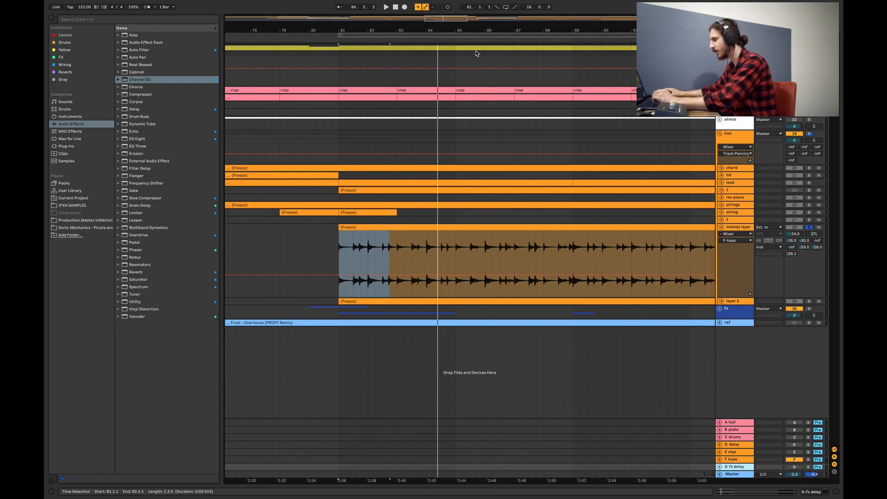
# Display the melody layer's G-fx-delay send automation in a closer view around bar 81.
pyautogui.moveTo(440, 22); pyautogui.dragTo(442, 29)
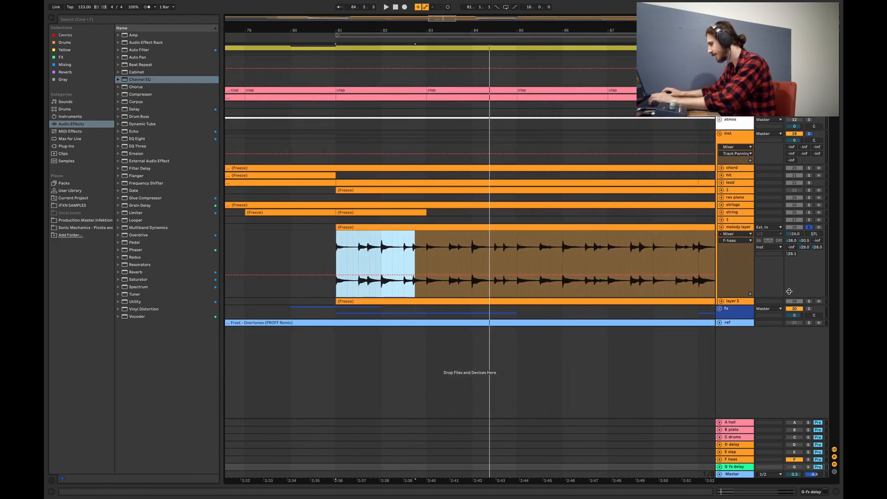
pyautogui.rightClick(792, 255)
pyautogui.click(767, 291)
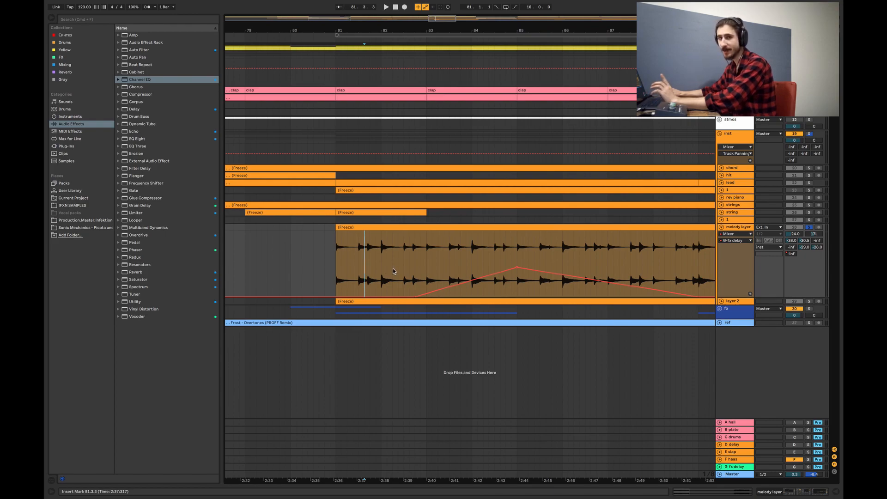
# Audition from bar 83 through G fx delay while setting the send automation's peak to -22.5 dB at bar 85 and its -inf endpoint at bar 87.
pyautogui.click(337, 259)
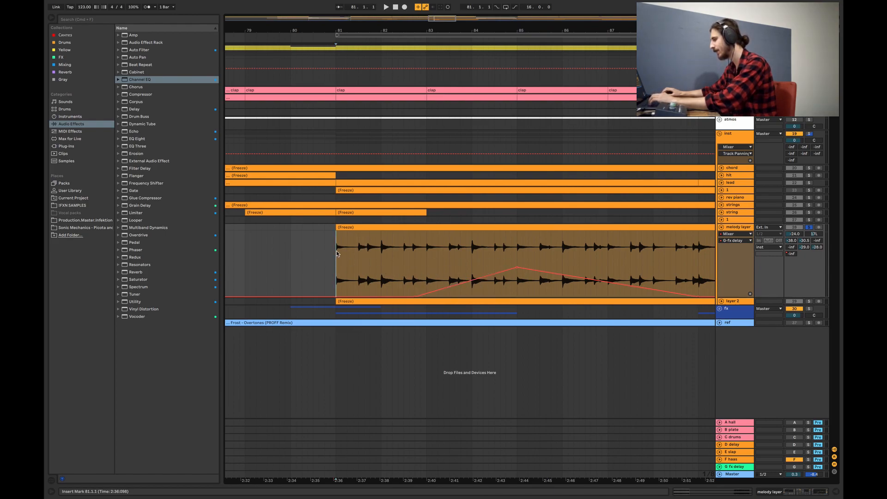
pyautogui.moveTo(362, 263); pyautogui.dragTo(608, 263)
pyautogui.click(422, 289)
pyautogui.press('space')
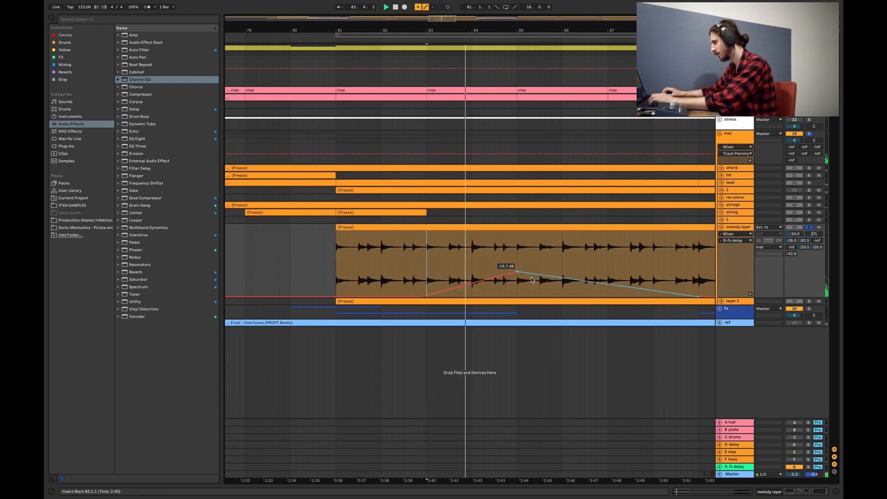
pyautogui.moveTo(517, 273); pyautogui.dragTo(517, 268)
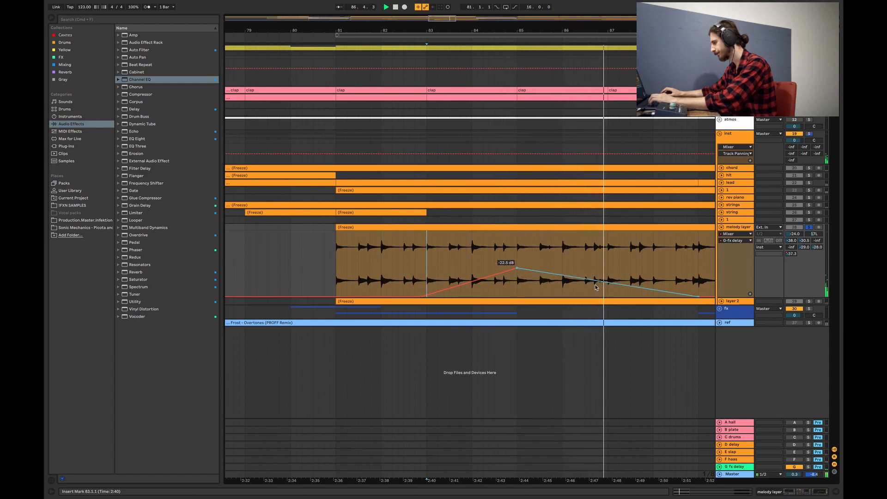
pyautogui.moveTo(614, 286); pyautogui.dragTo(609, 298)
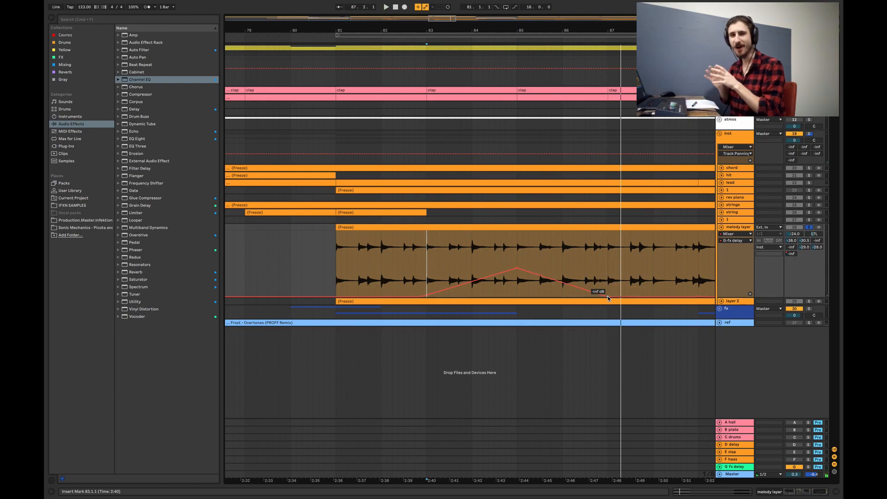